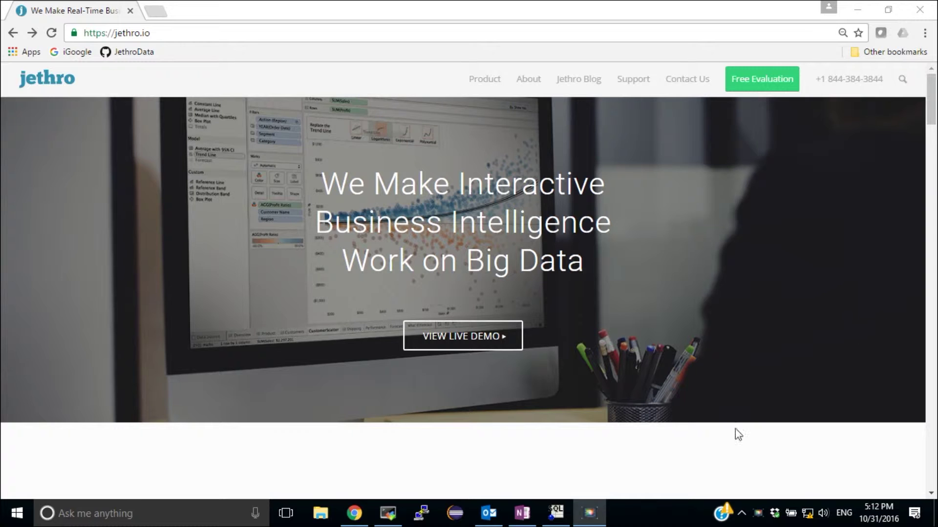
Check the load-demo 'show tables' result in SQL Workbench/J, then minimize it to reveal the Jethro homepage.
left_click(557, 512)
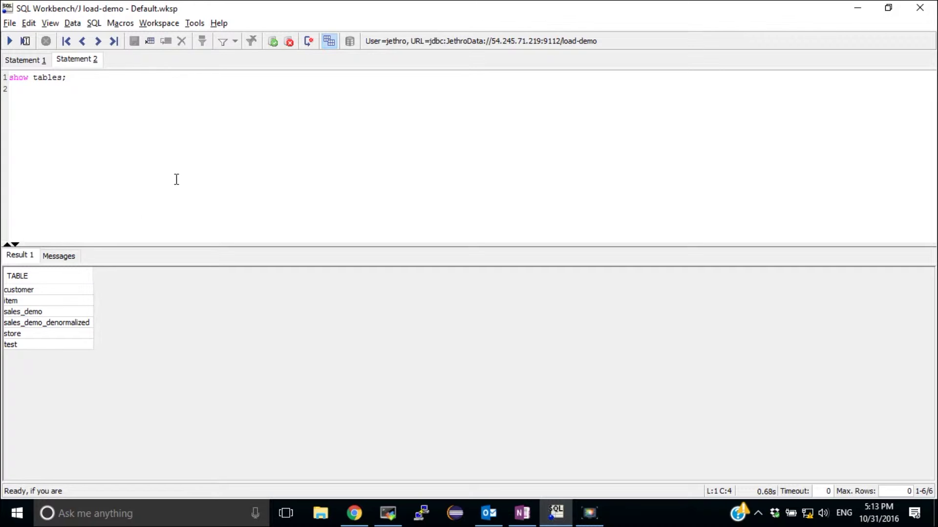
left_click(858, 8)
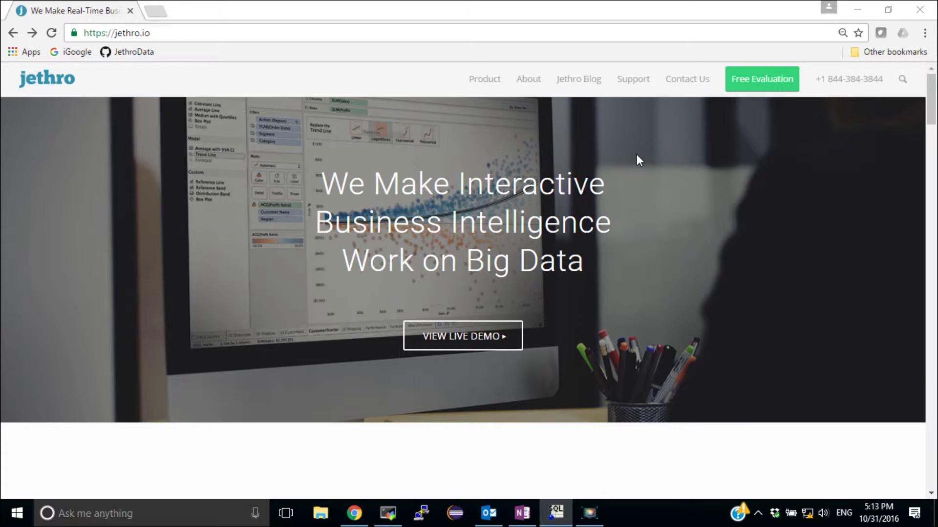
Download the Jethro ODBC Driver 2.5.1.0 for Win64 from Support > Download Drivers.
mouse_move(622, 85)
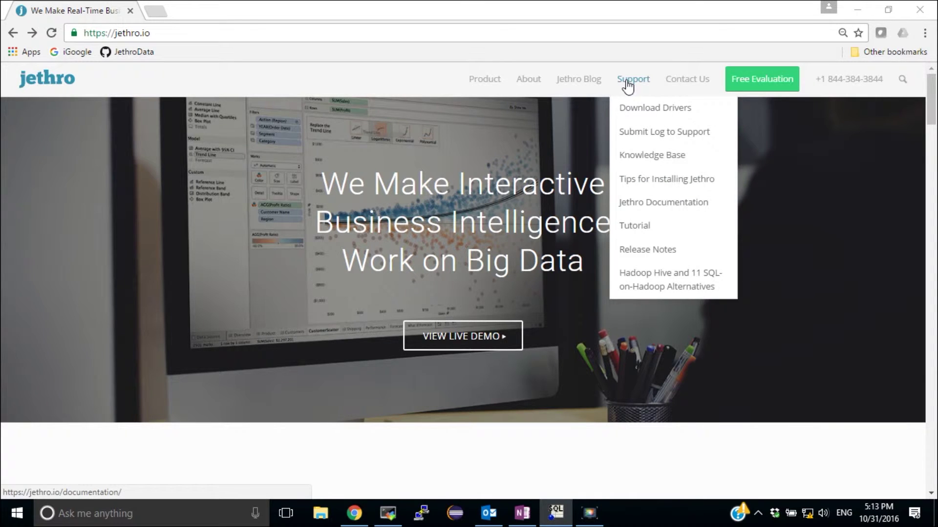
left_click(643, 108)
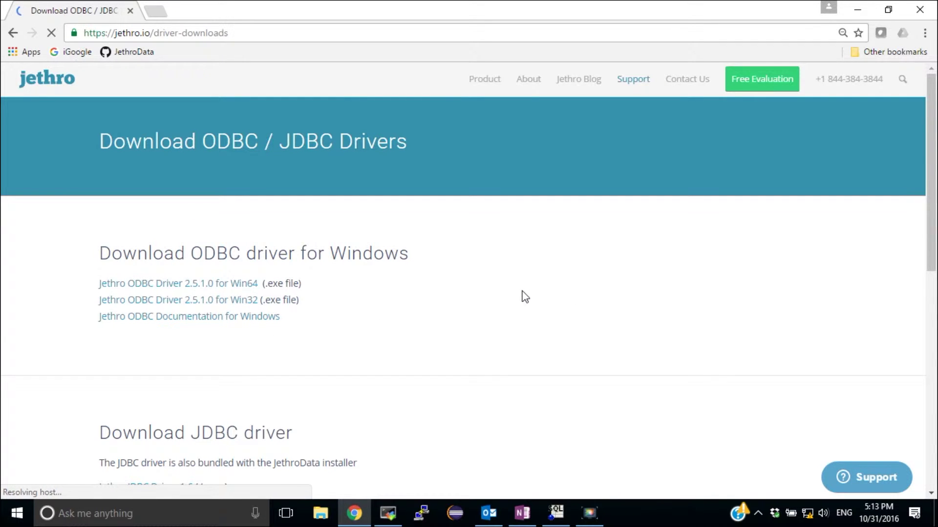
left_click(174, 290)
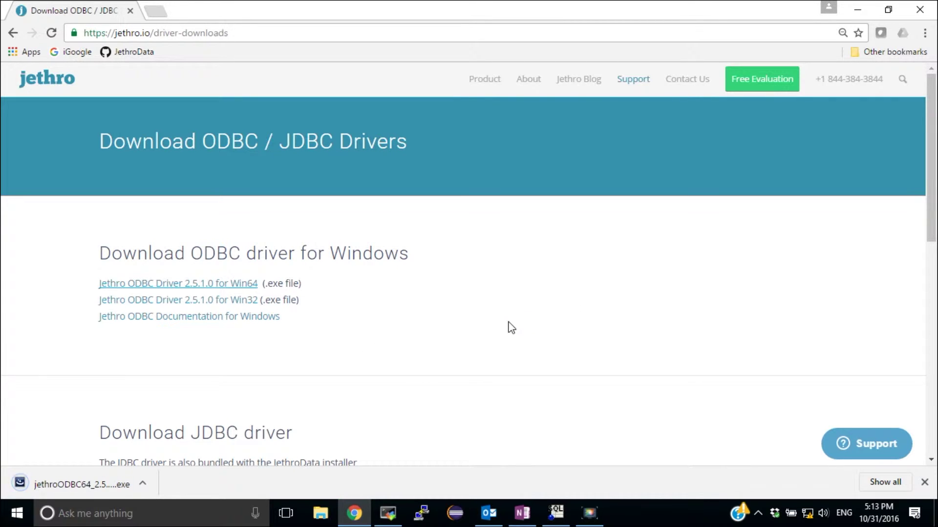
Install the JethroODBC driver with default settings and allow copying jethro.tdc into Tableau Repository\Datasources.
left_click(80, 485)
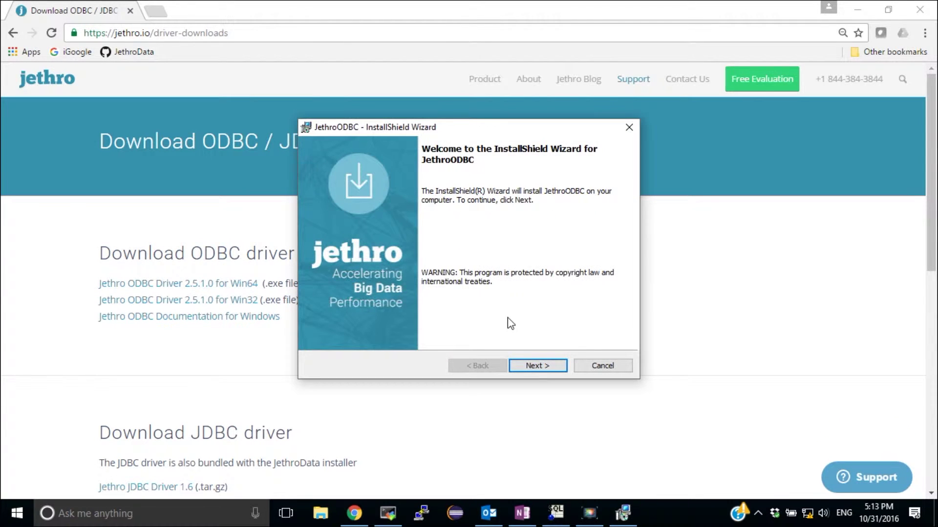
left_click(530, 366)
left_click(530, 366)
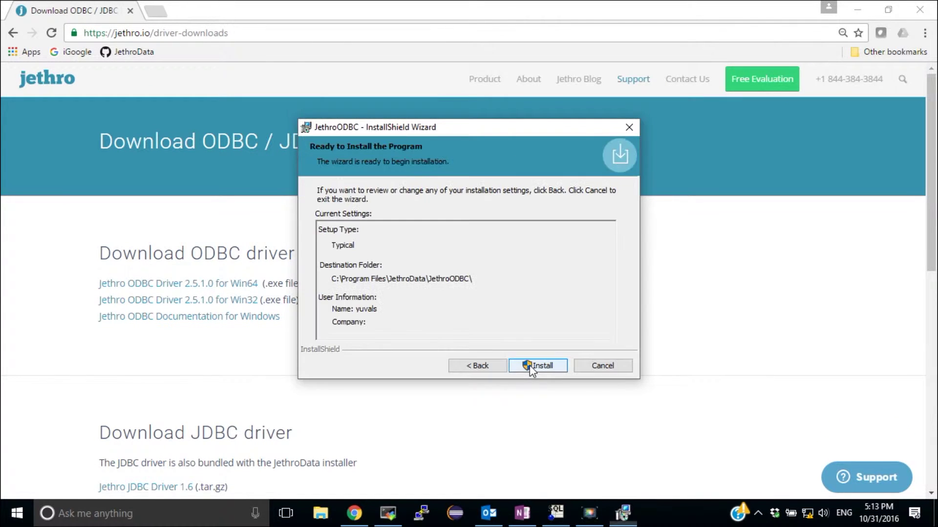
left_click(529, 366)
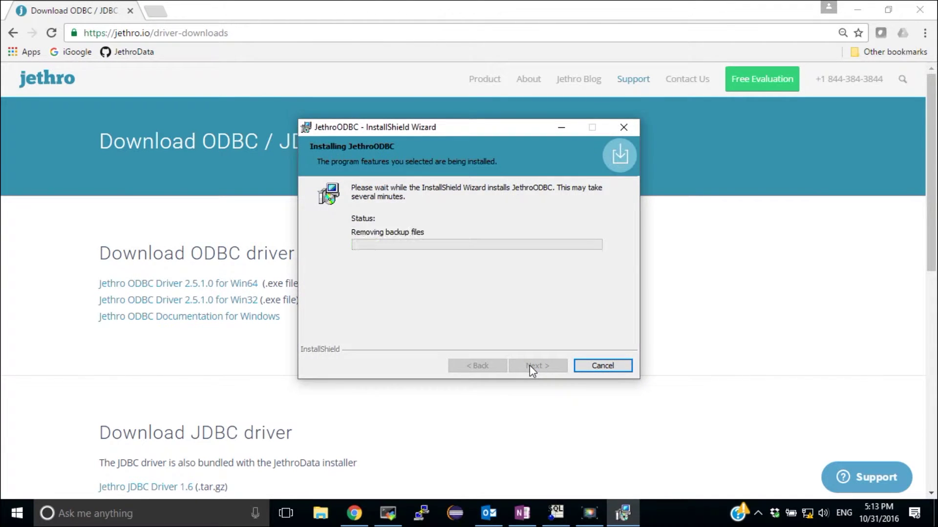
left_click(529, 368)
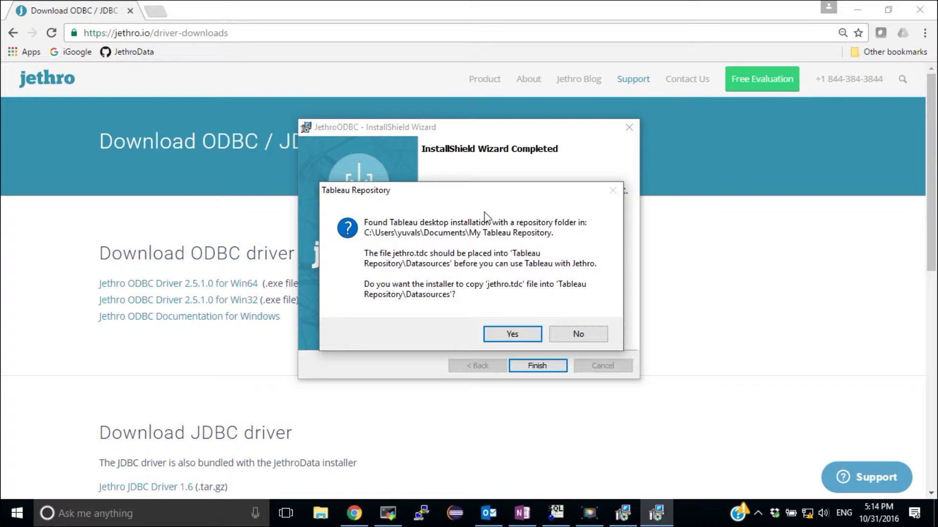
left_click(511, 335)
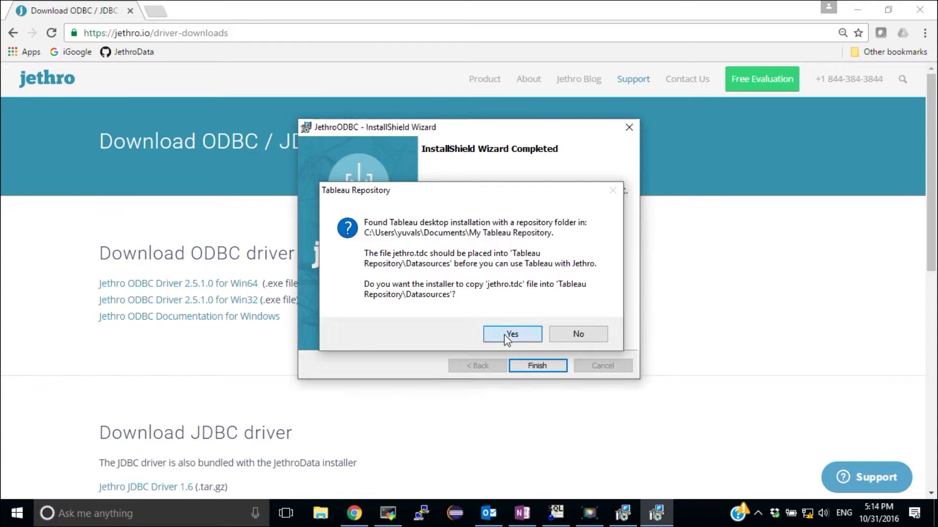
left_click(320, 513)
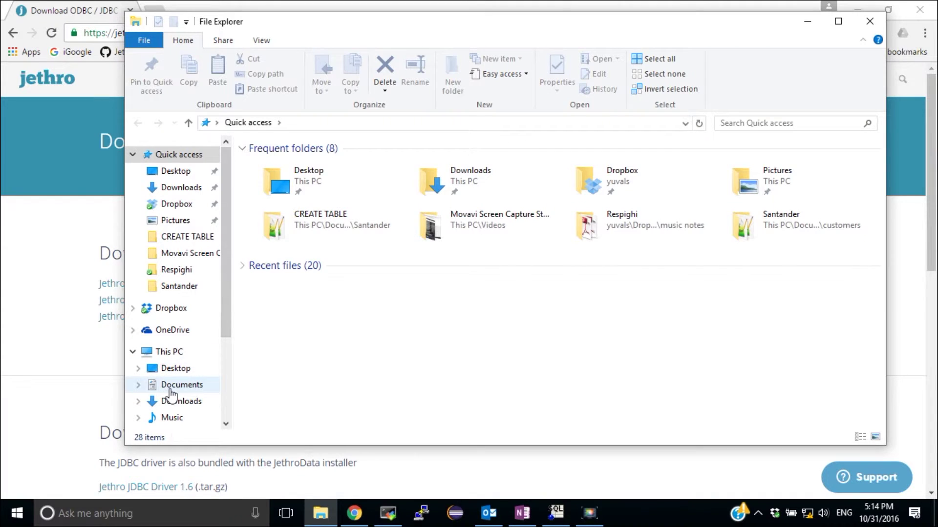
left_click(171, 387)
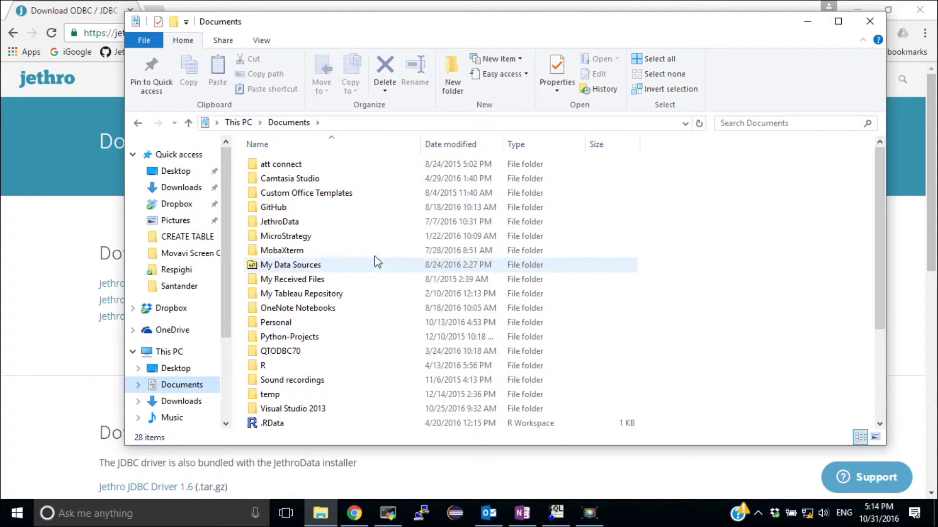
double_click(336, 293)
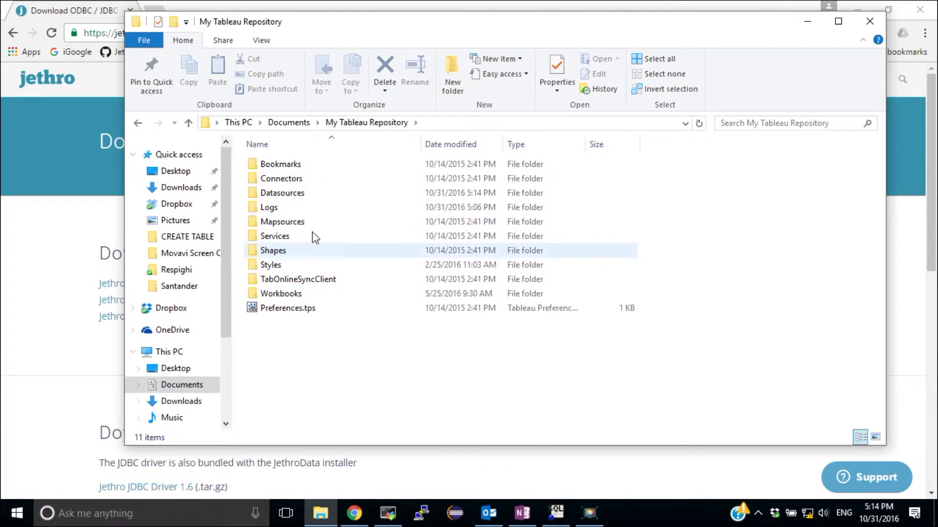
double_click(287, 194)
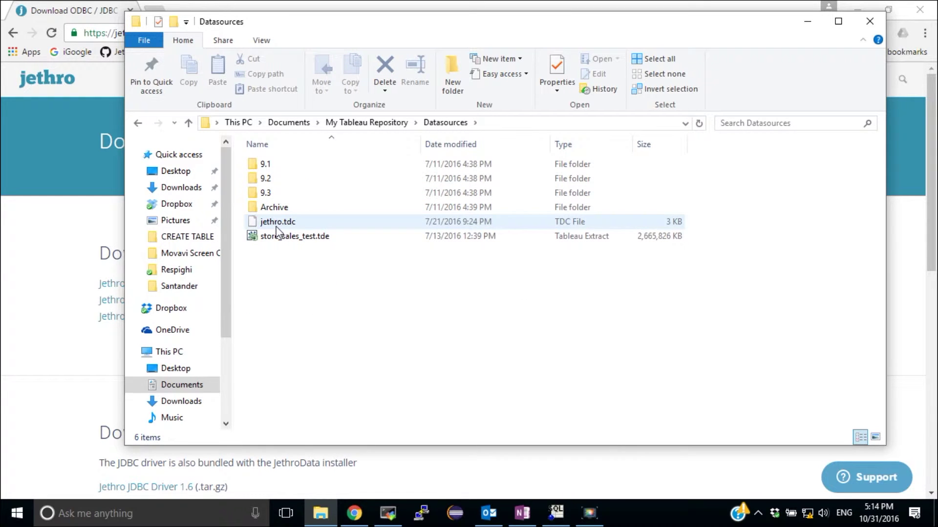
left_click(281, 223)
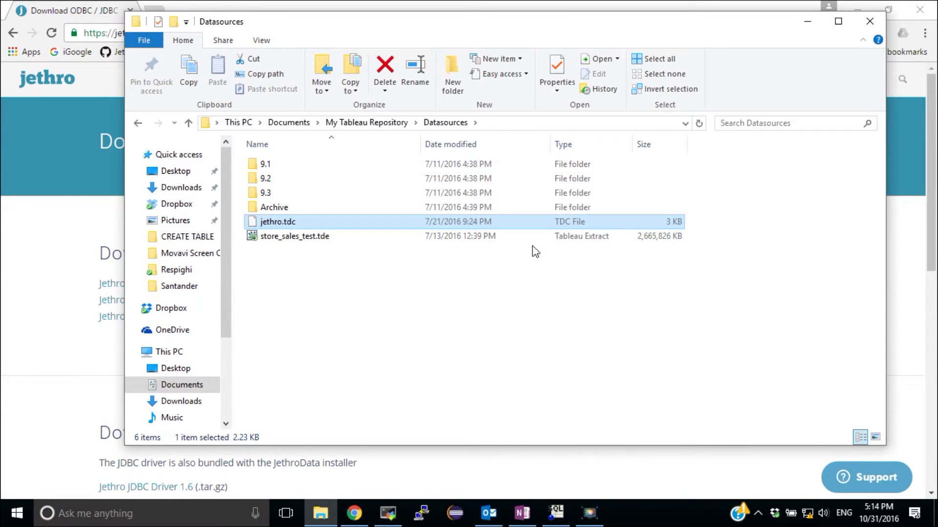
left_click(869, 21)
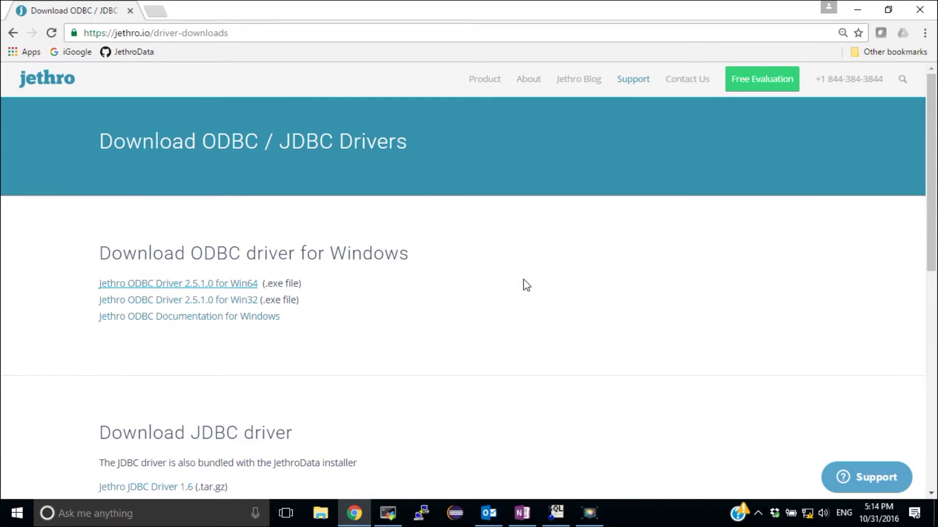
Open ODBC Data Sources (64-bit) through a Windows search for 'odbc' and show the System DSN list.
left_click(855, 10)
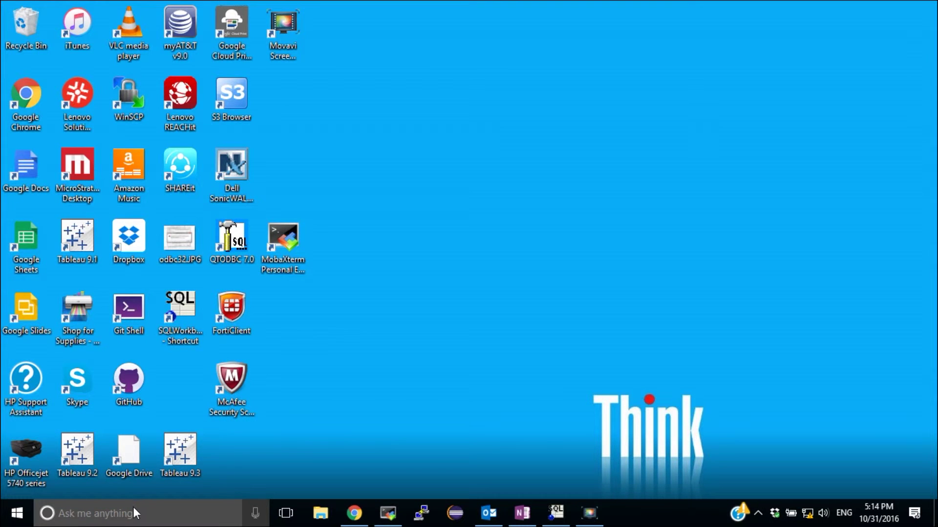
left_click(134, 507)
type("o")
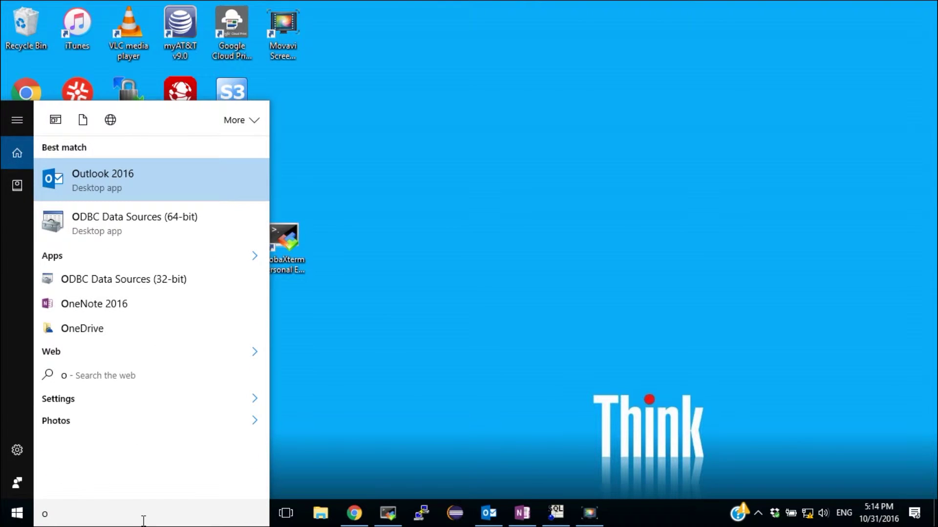
type("dbc")
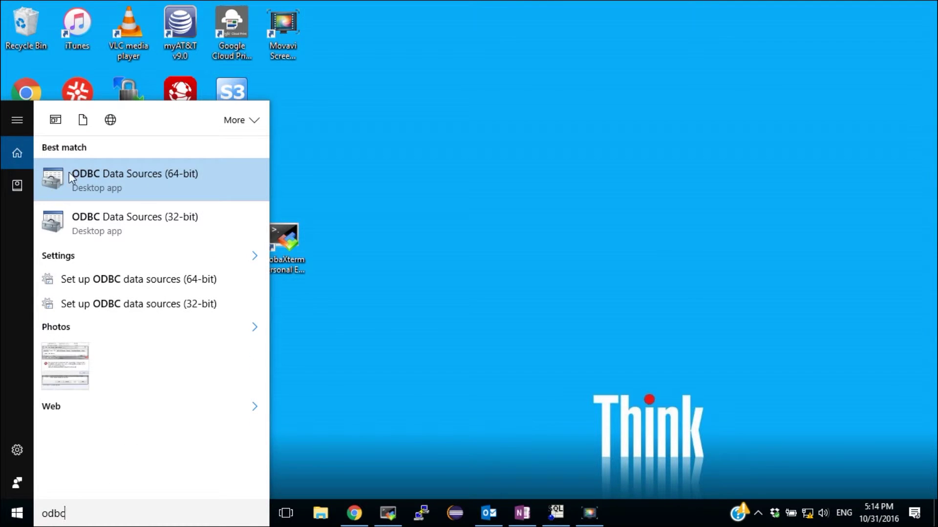
left_click(89, 181)
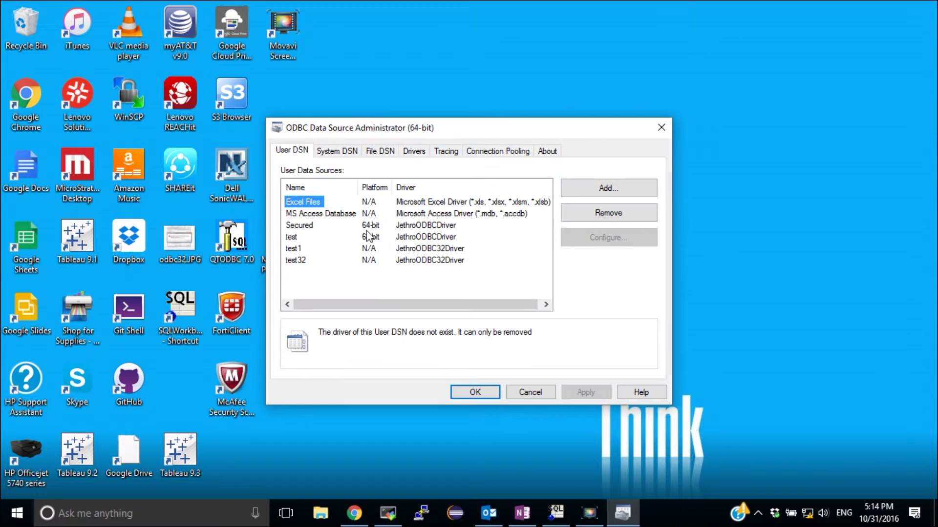
left_click(326, 153)
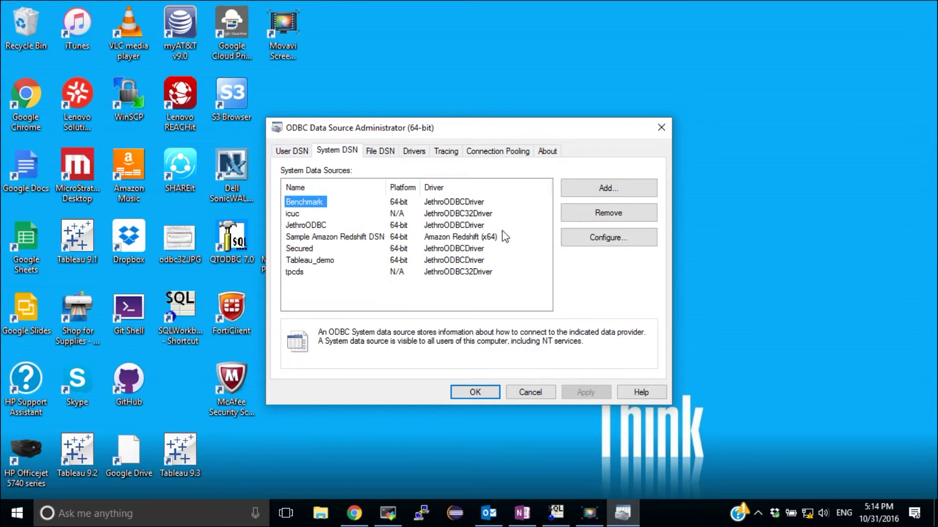
Add a new system DSN on JethroODBCDriver and name it sales_demo.
left_click(614, 192)
left_click(449, 229)
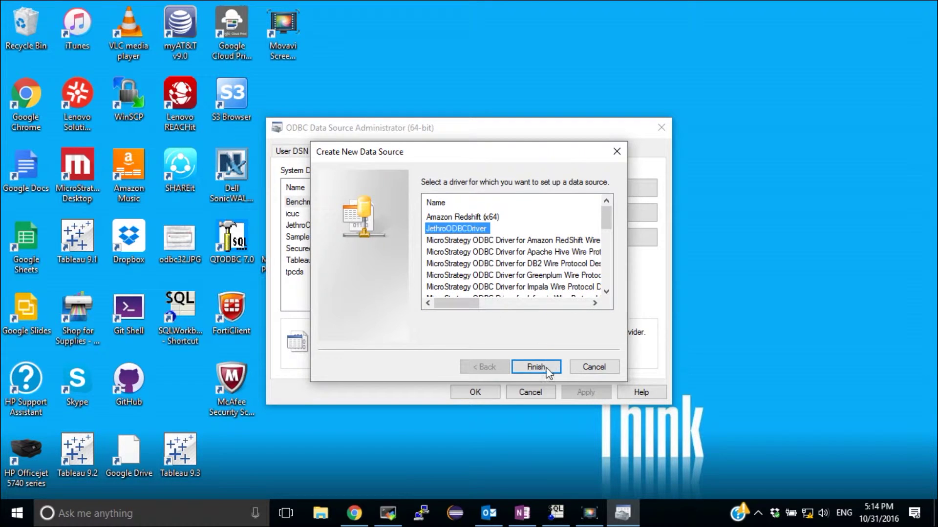
left_click(531, 367)
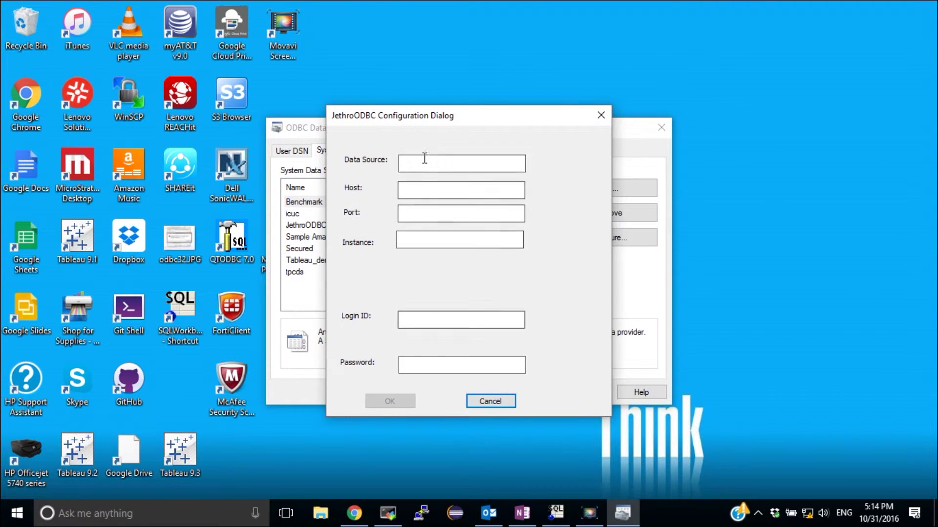
left_click(423, 168)
type("slaes")
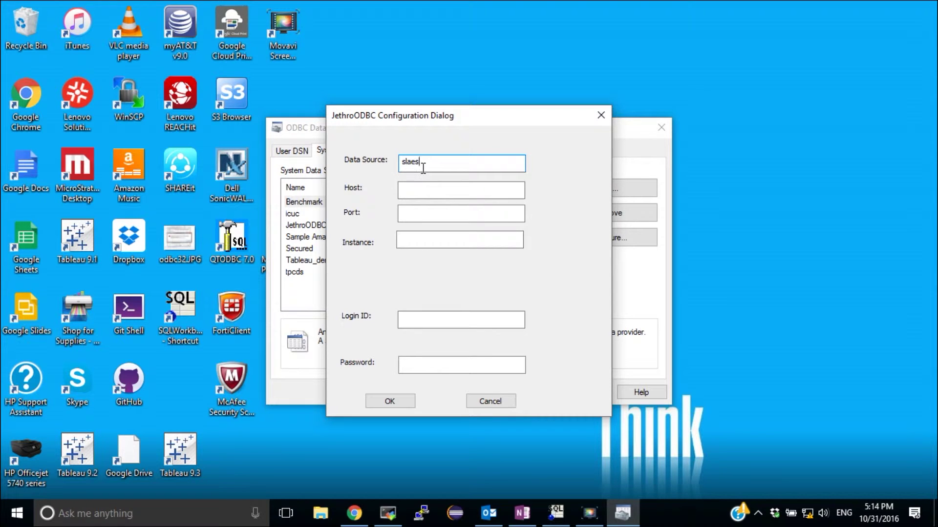
type("ales_demo")
left_click(424, 190)
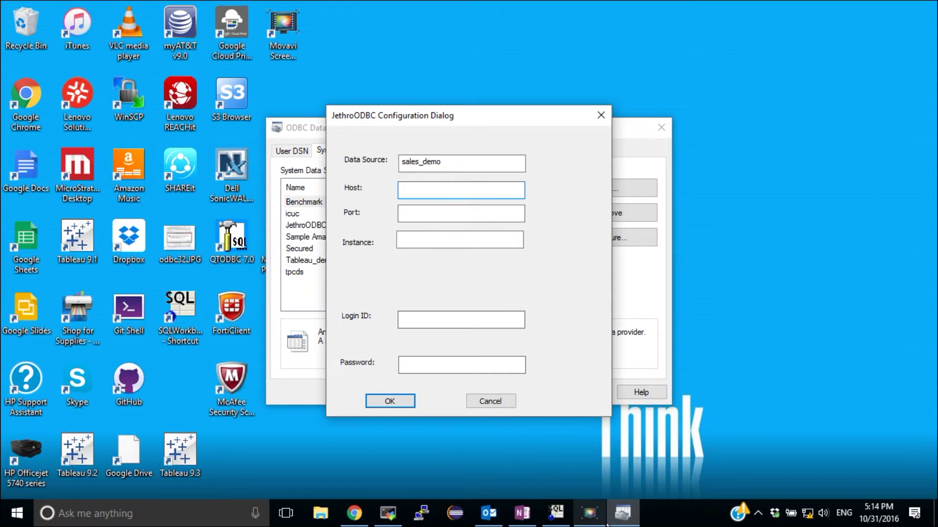
Copy the host and port from the SQL Workbench/J connection profile URL.
left_click(557, 513)
left_click(9, 23)
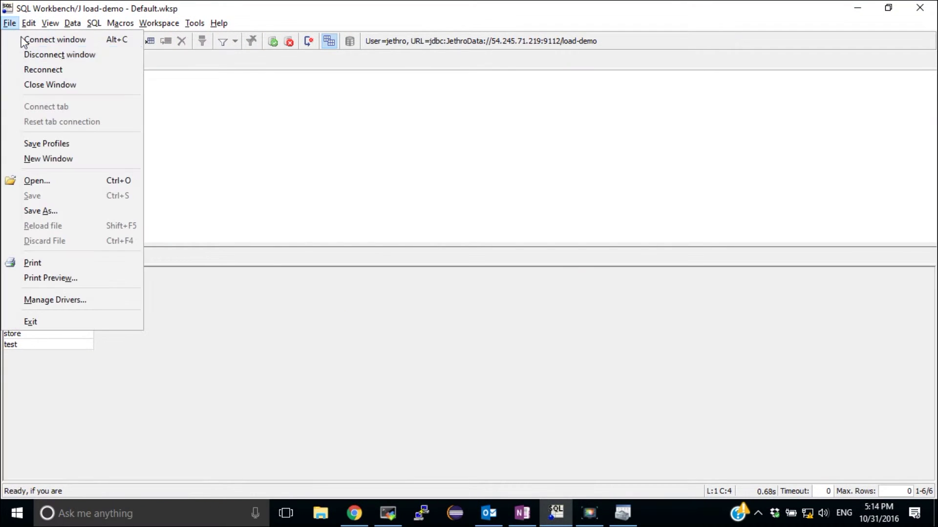
left_click(55, 40)
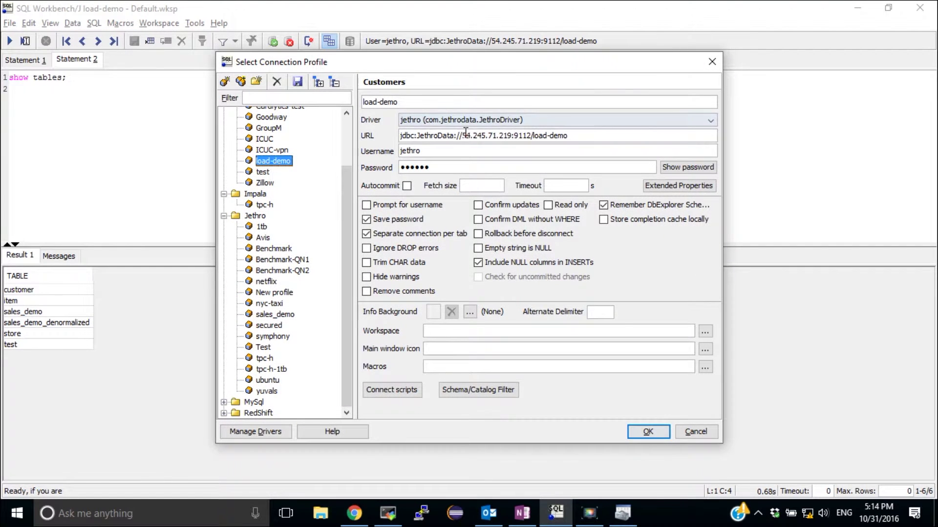
triple_click(464, 136)
left_click_drag(463, 136, 532, 134)
key("ctrl+c")
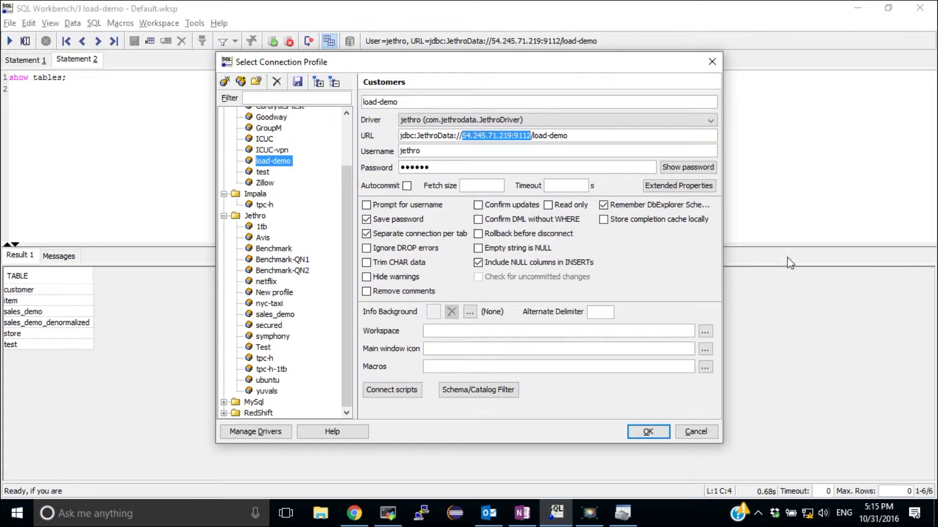
Set sales_demo's host to 54.245.71.219:9112, instance load-demo, enter the login ID and password, and save.
left_click(629, 521)
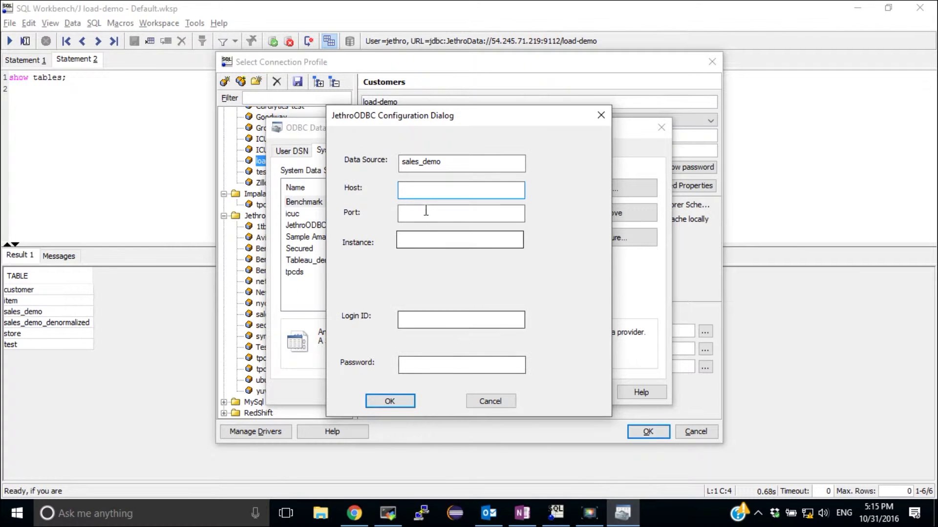
key("ctrl+v")
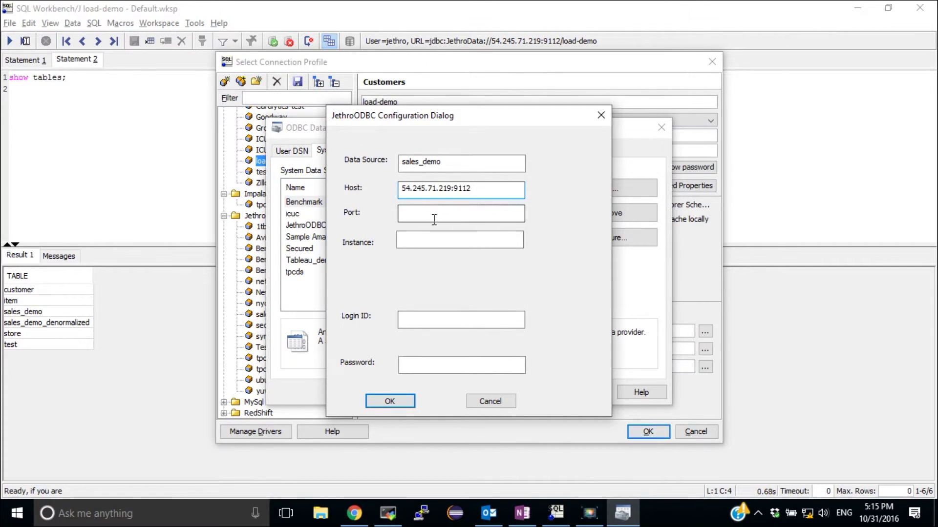
left_click(431, 212)
left_click(425, 247)
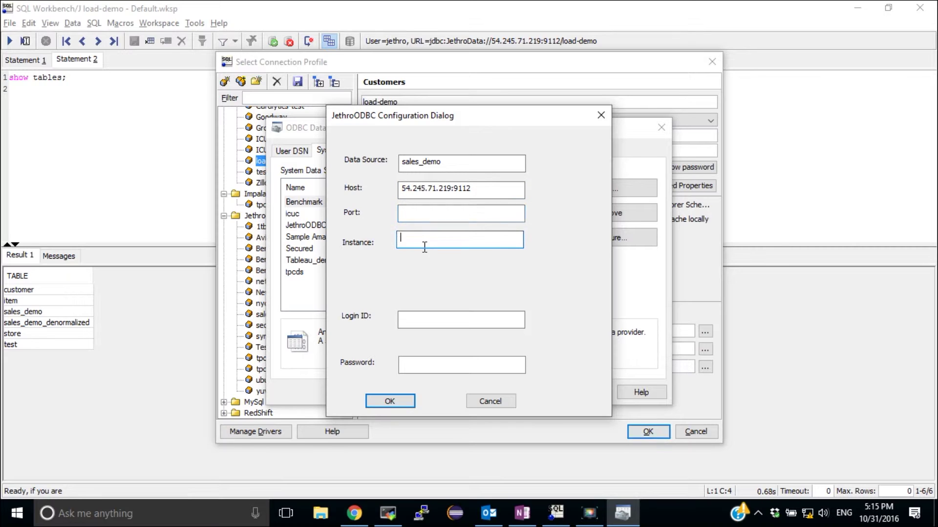
type("load-demo")
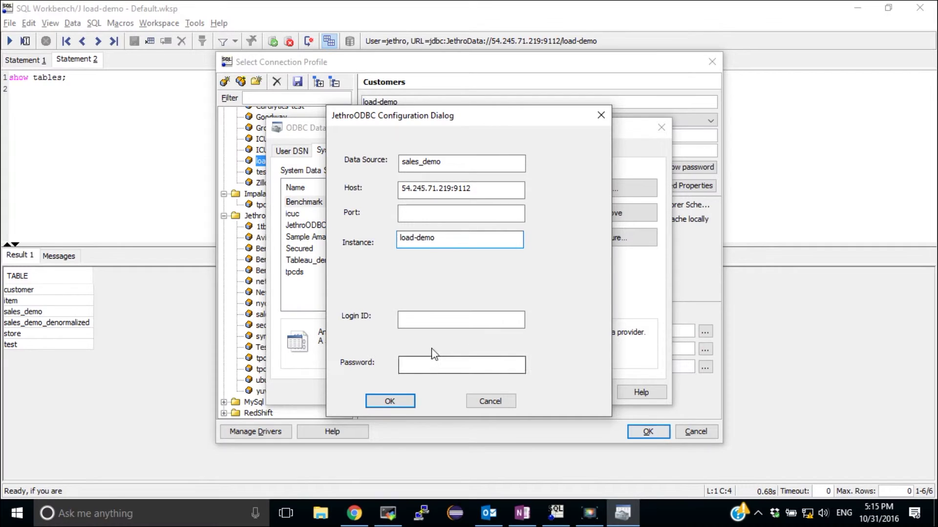
left_click(429, 322)
type("jethro")
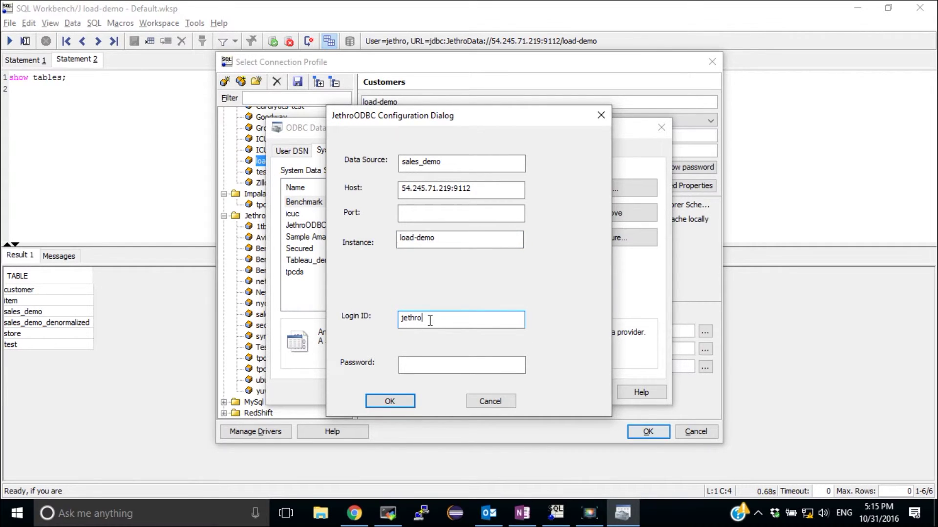
key("Tab")
type("jethro")
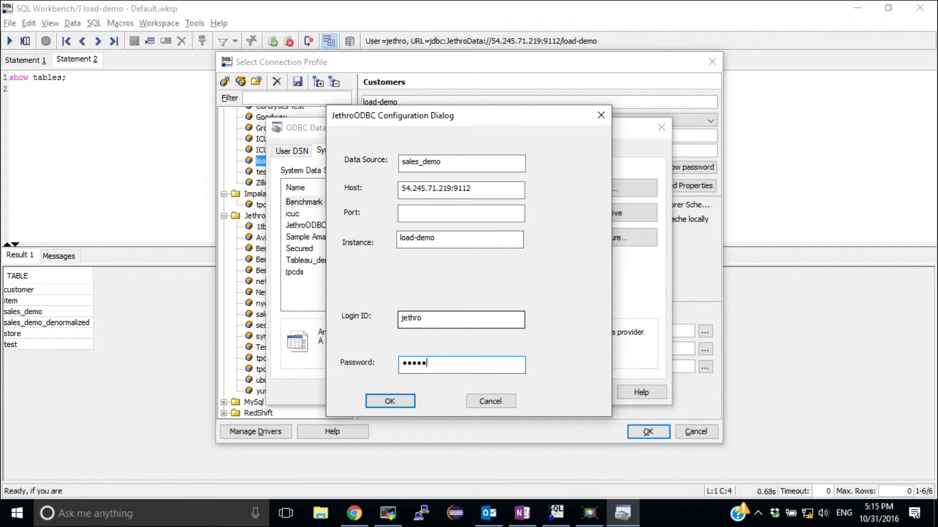
left_click(393, 401)
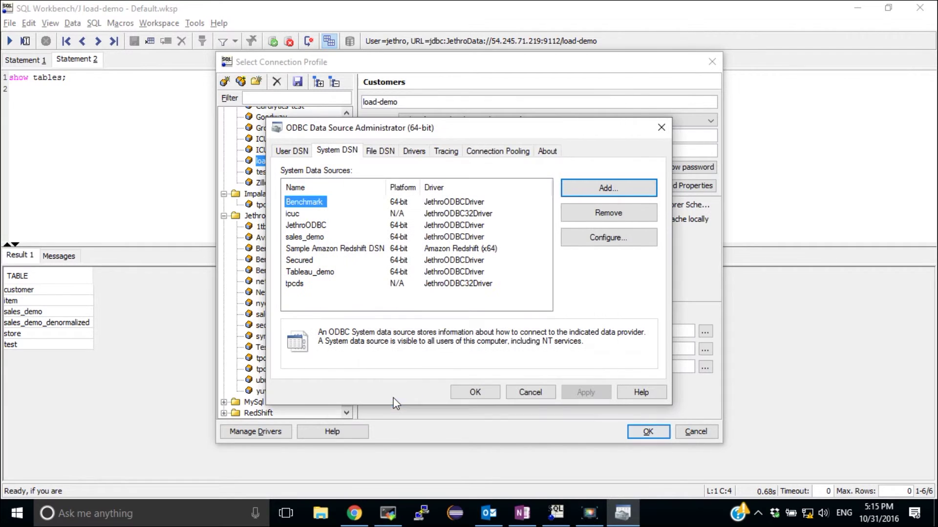
left_click(476, 392)
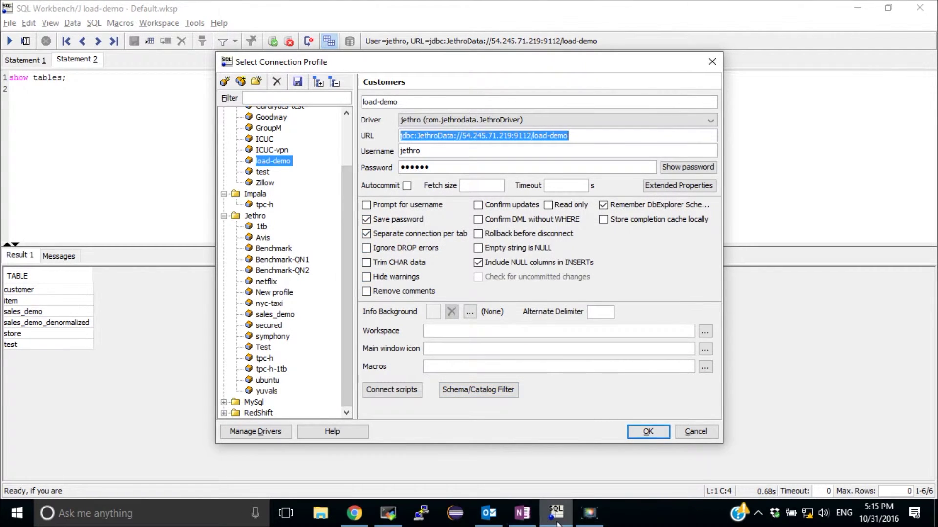
Launch Tableau 9.3 and connect through Other Databases (ODBC) to the sales_demo DSN.
key("super+d")
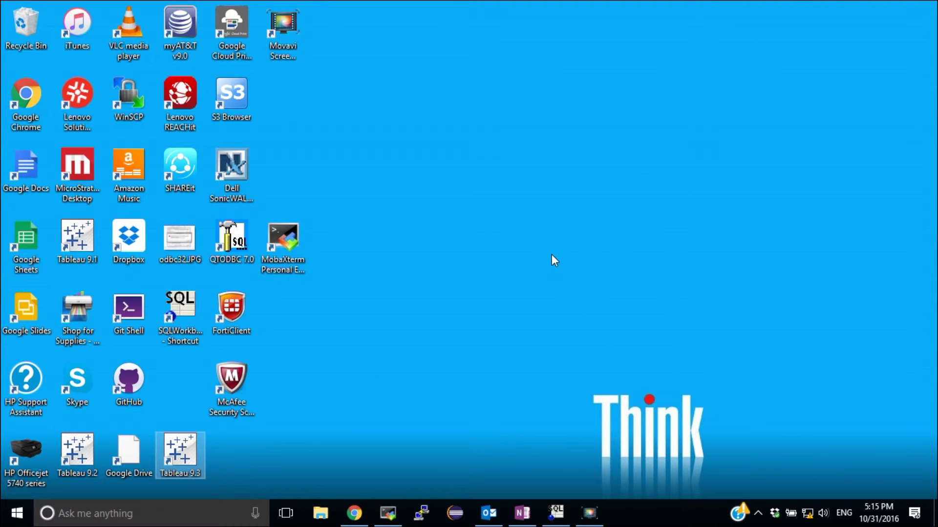
key("Return")
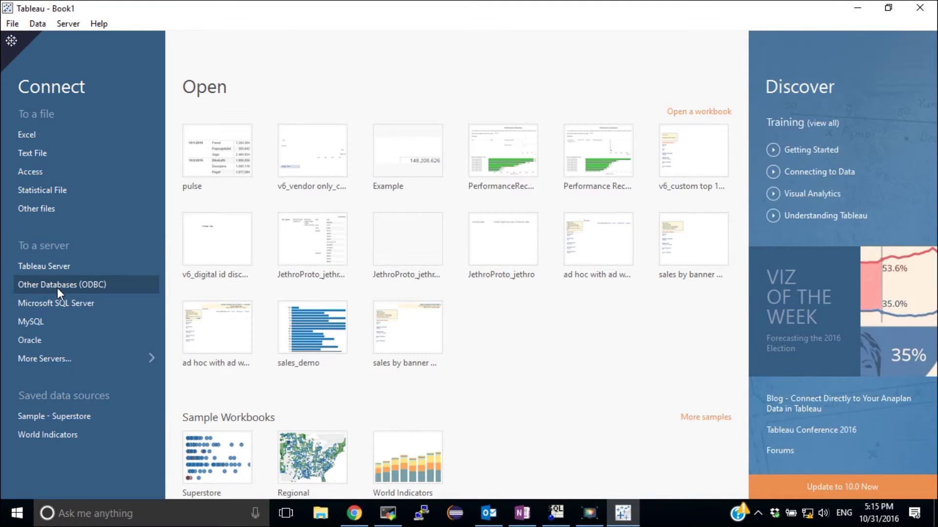
left_click(57, 288)
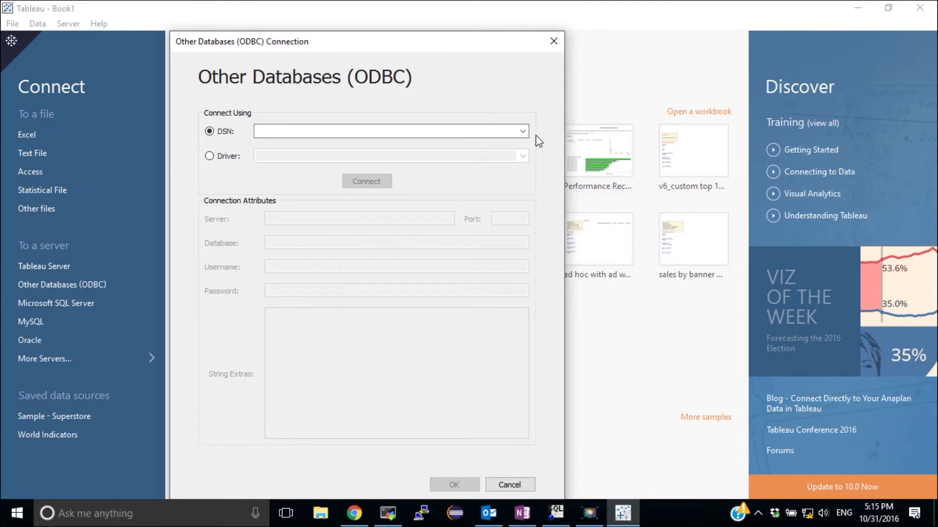
left_click(523, 130)
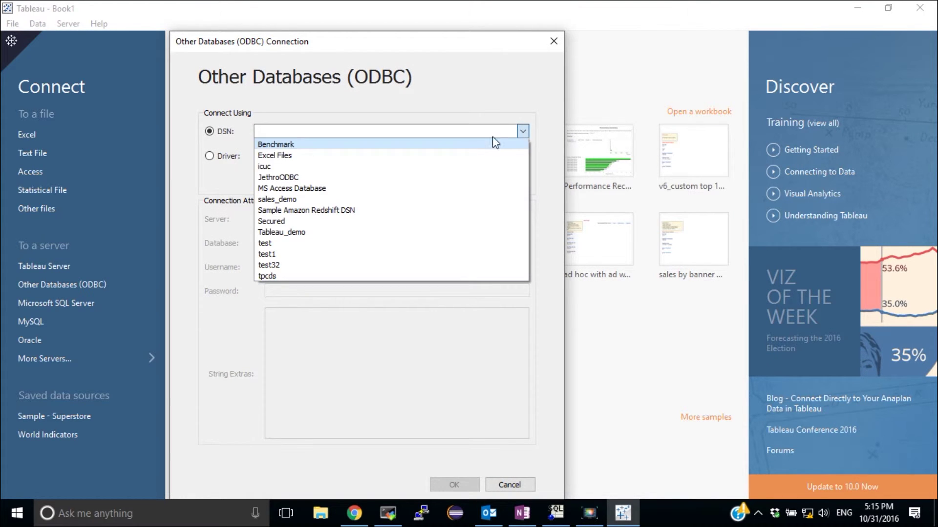
left_click(296, 200)
left_click(356, 183)
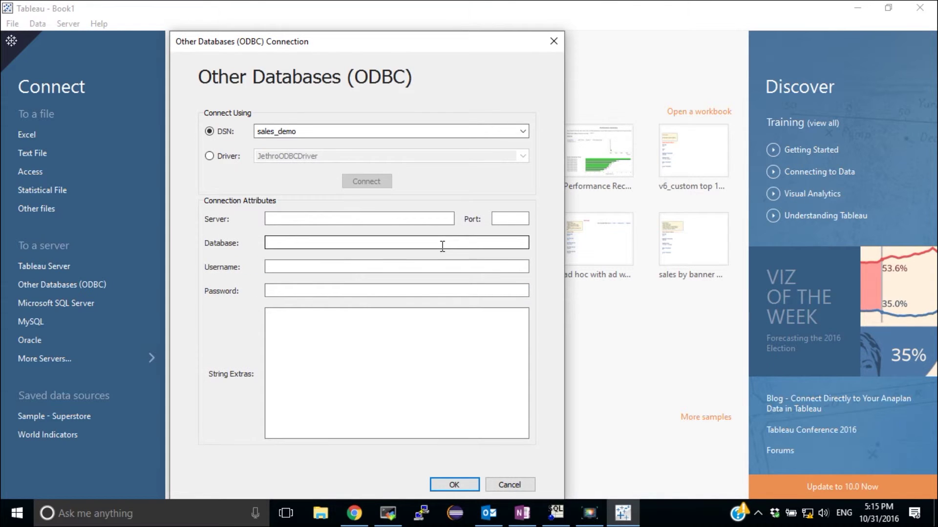
left_click(453, 486)
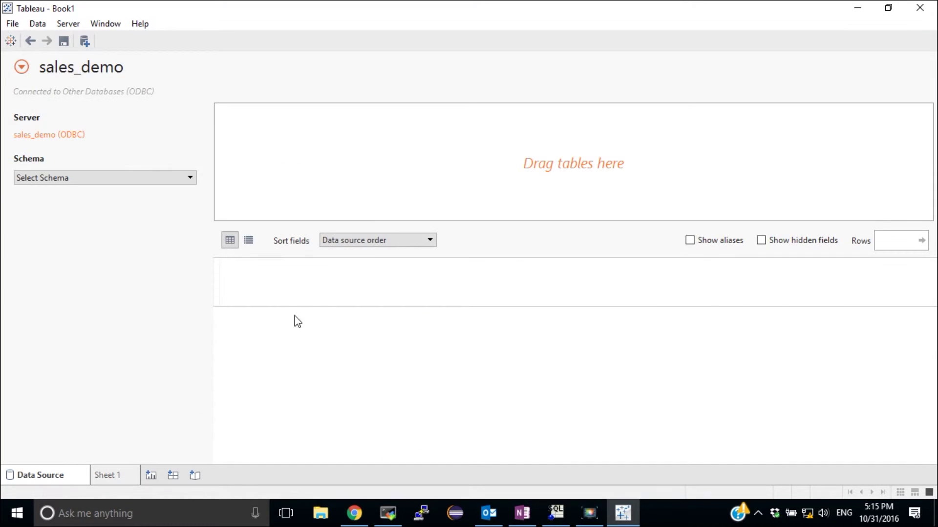
From def_schema, add sales_demo and inner-join item on Item Sk = I Item Sk.
left_click(104, 178)
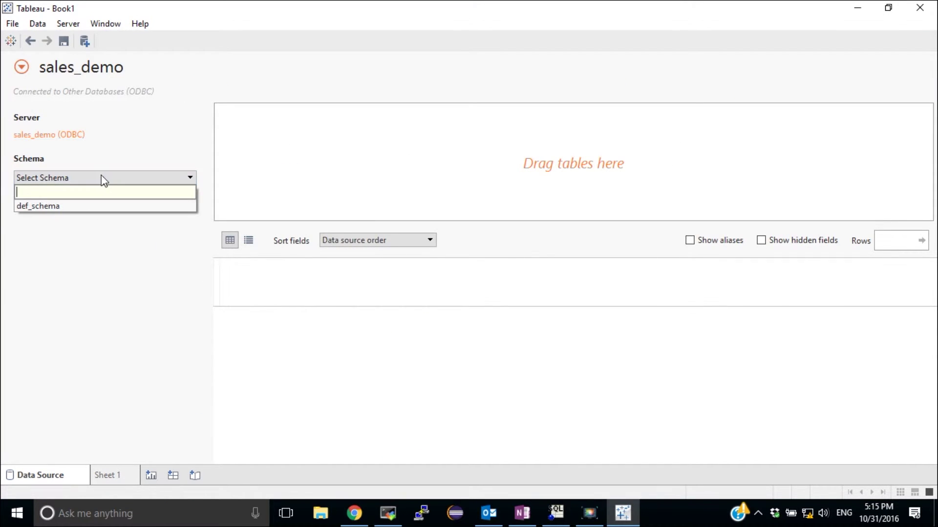
left_click(59, 206)
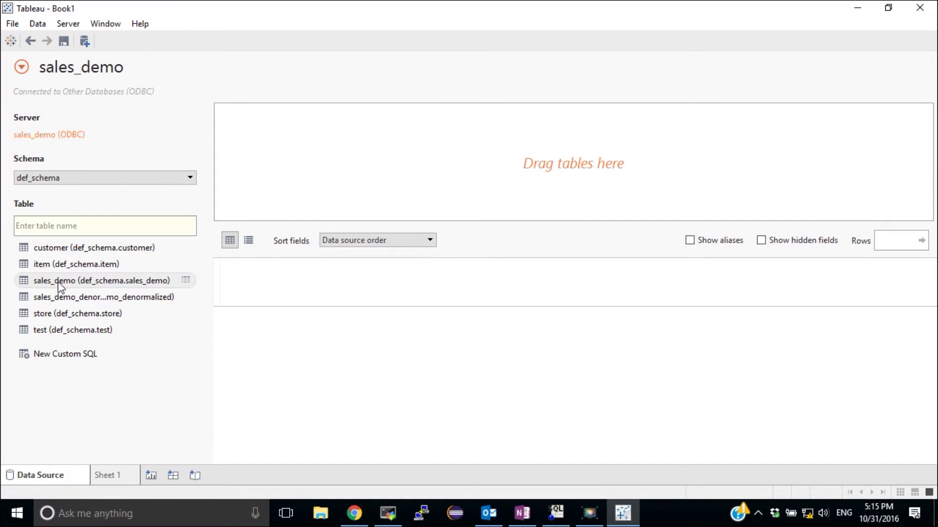
left_click_drag(58, 284, 368, 133)
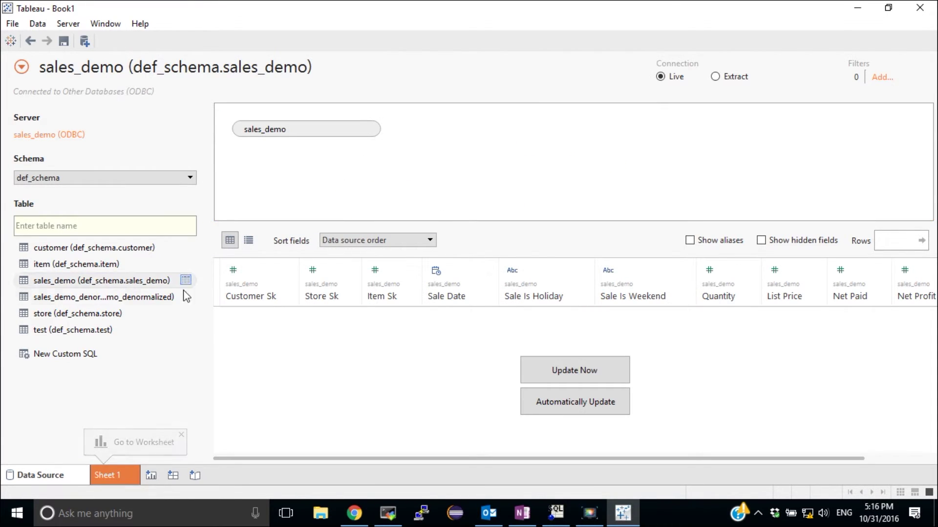
left_click_drag(43, 264, 350, 179)
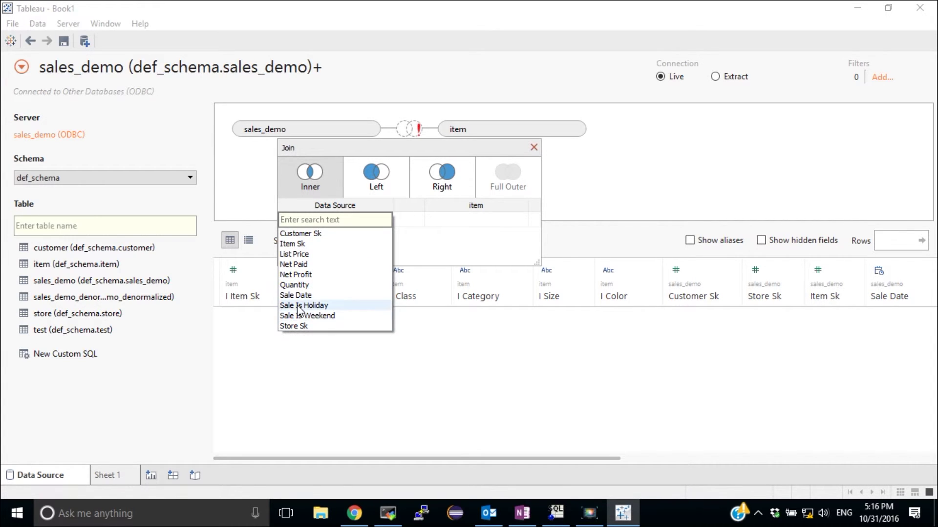
left_click(293, 244)
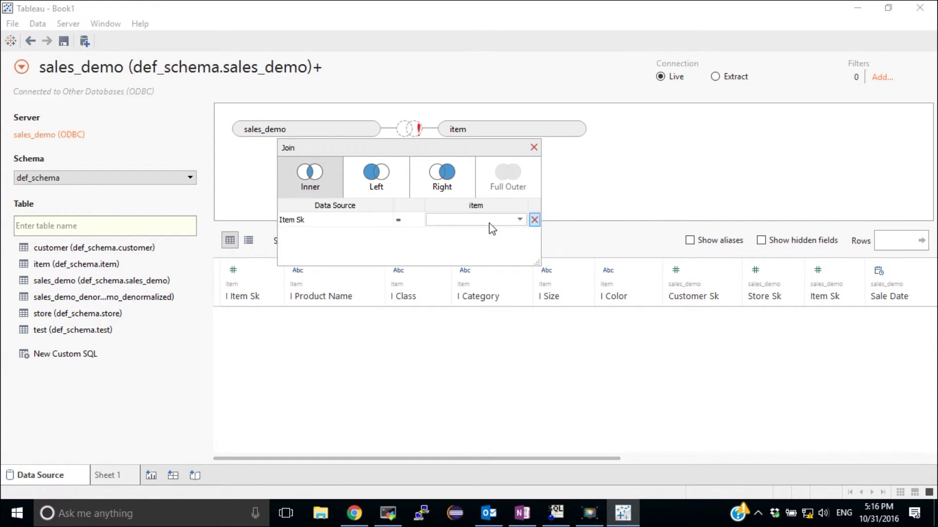
left_click(522, 221)
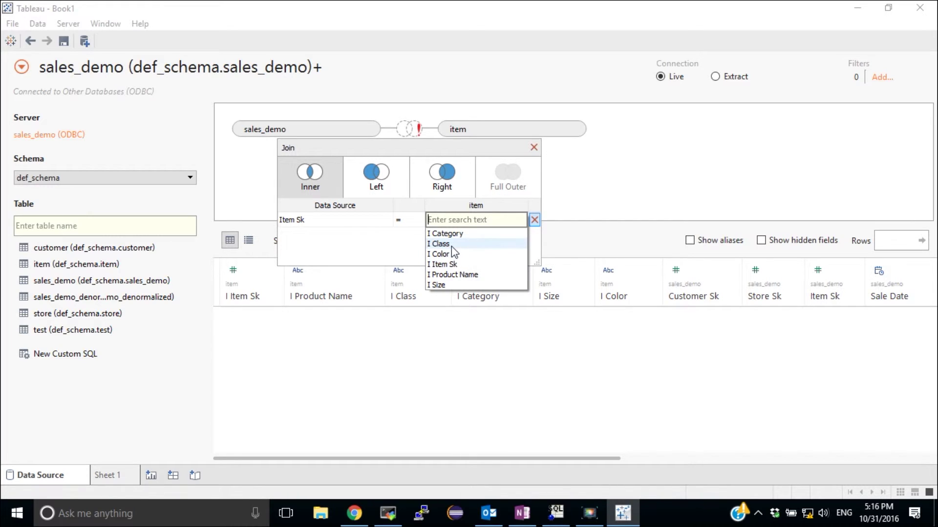
left_click(447, 264)
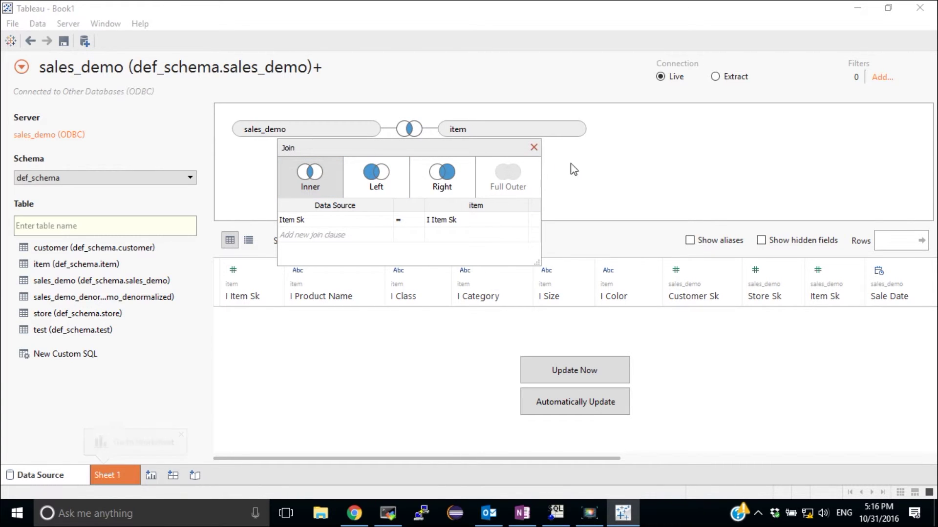
left_click(533, 147)
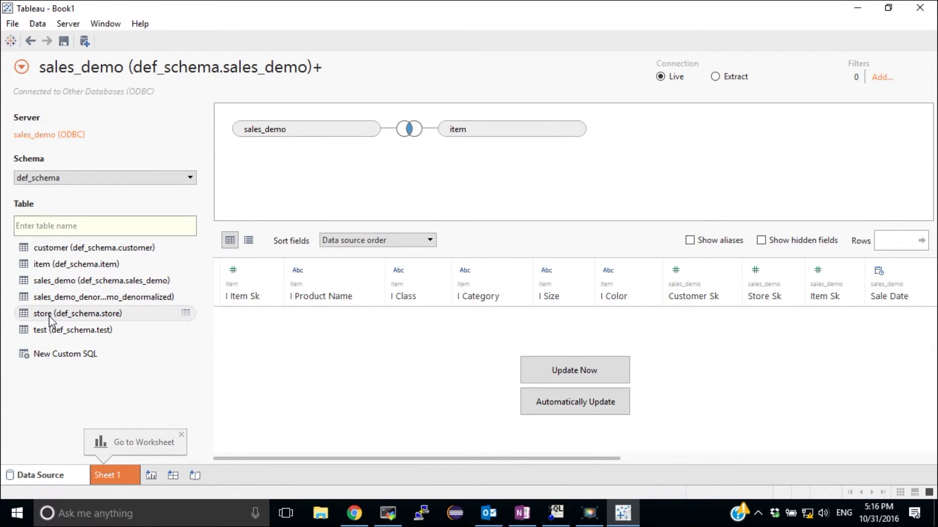
Inner-join the store table to sales_demo on Store Sk = S Store Sk.
left_click_drag(49, 316, 436, 185)
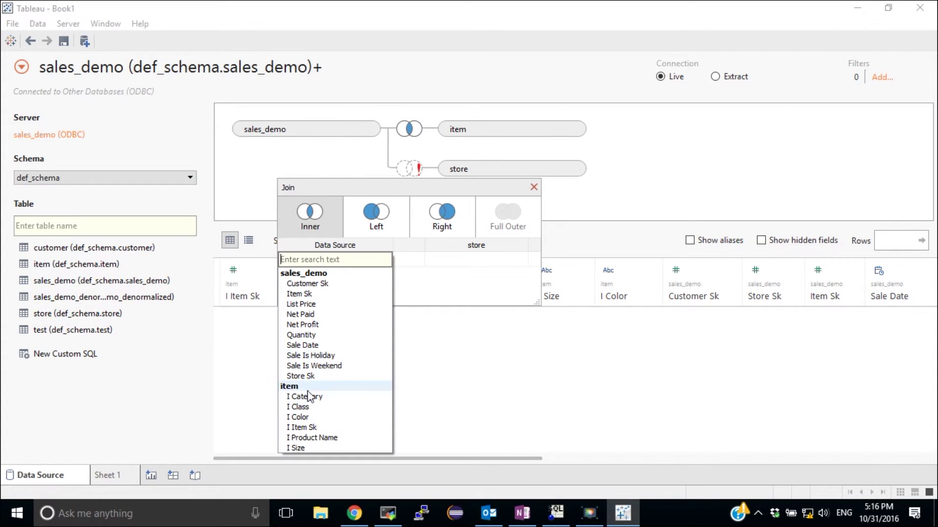
left_click(301, 376)
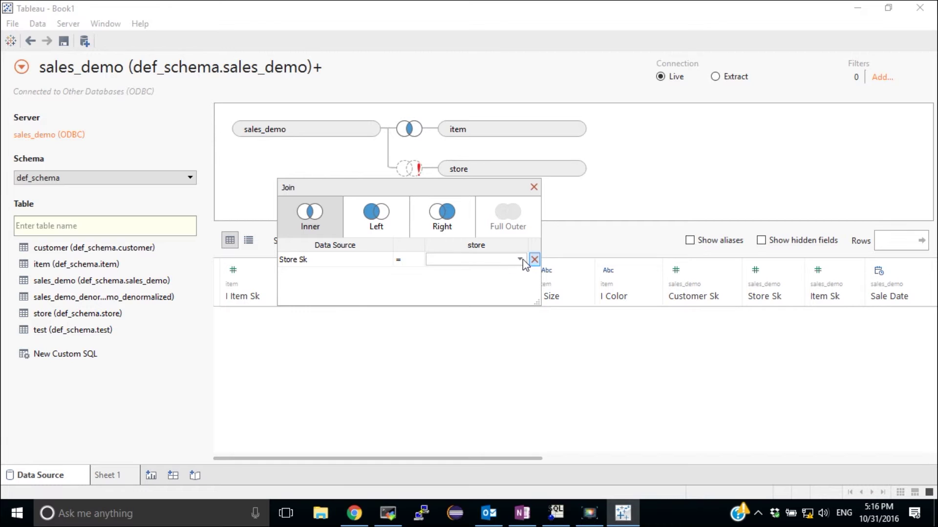
left_click(524, 260)
left_click(451, 325)
left_click(533, 187)
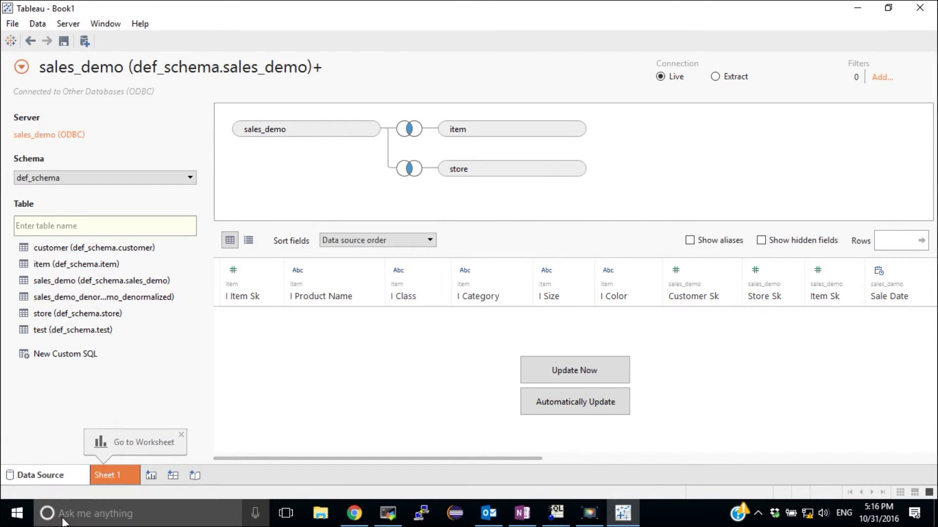
On Sheet 1, put YEAR(Sale Date) and S State on Rows after dismissing the ODBC warning.
left_click(123, 473)
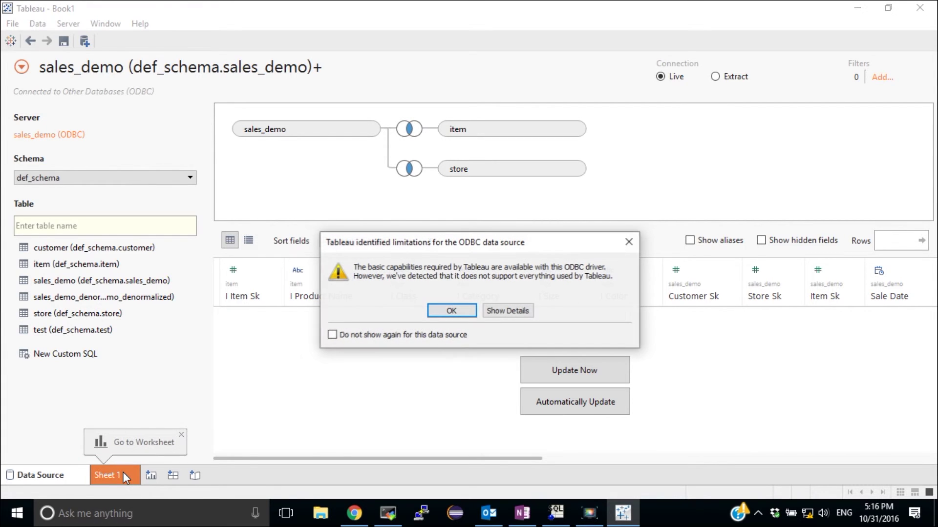
left_click(451, 308)
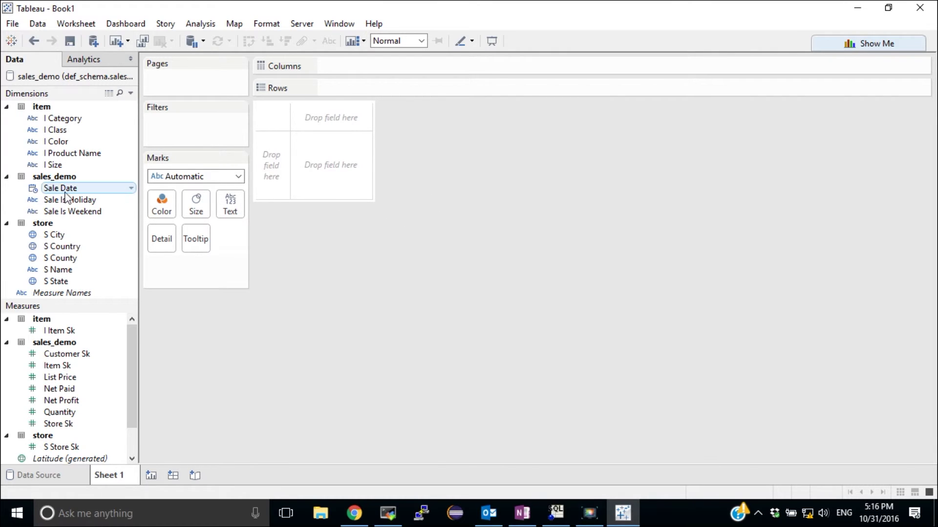
left_click_drag(57, 190, 369, 90)
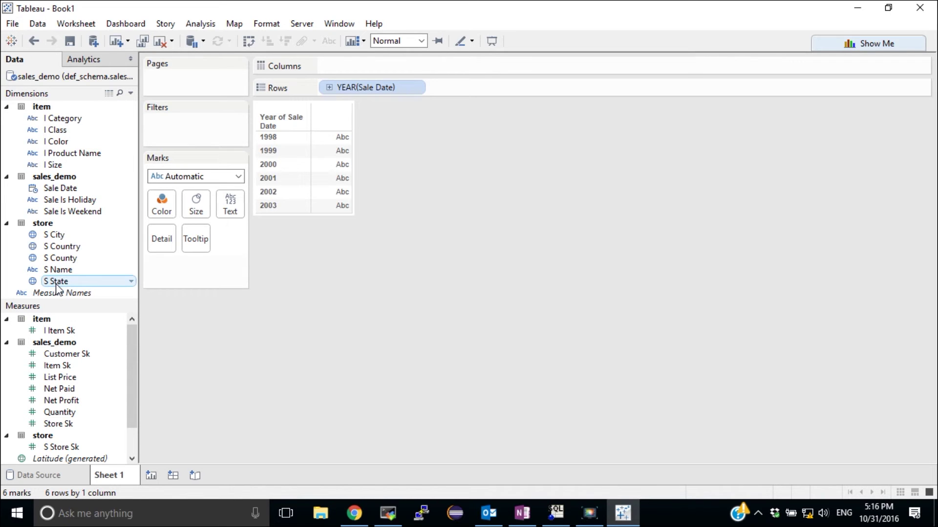
left_click_drag(56, 281, 483, 97)
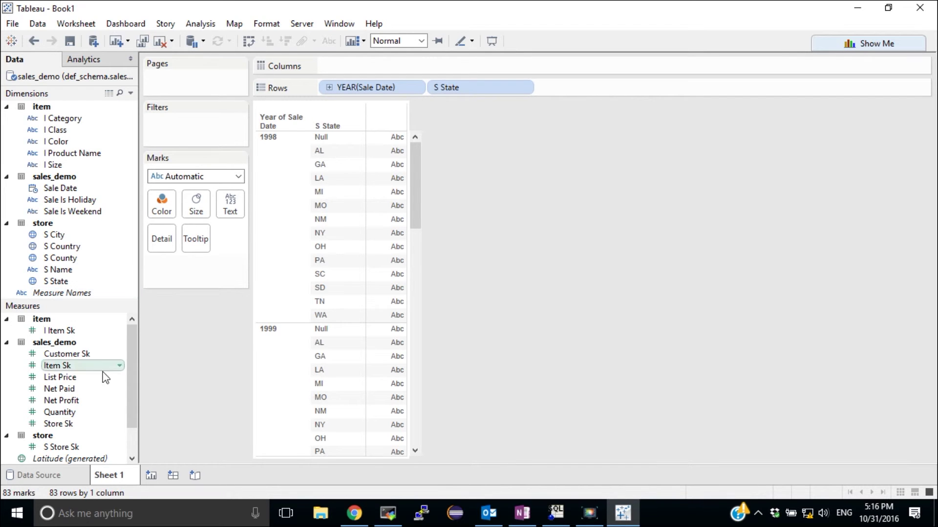
Put SUM(Net Paid) and Number of Records on Columns as bars.
scroll(98, 394, "down", 1)
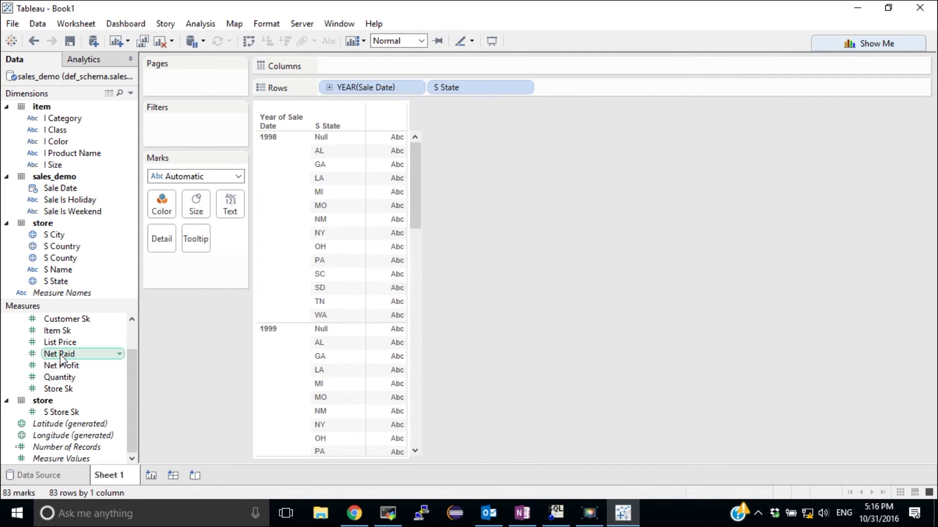
mouse_move(61, 355)
left_mouse_down()
mouse_move(517, 168)
mouse_move(419, 70)
mouse_move(397, 67)
mouse_move(104, 410)
left_mouse_up()
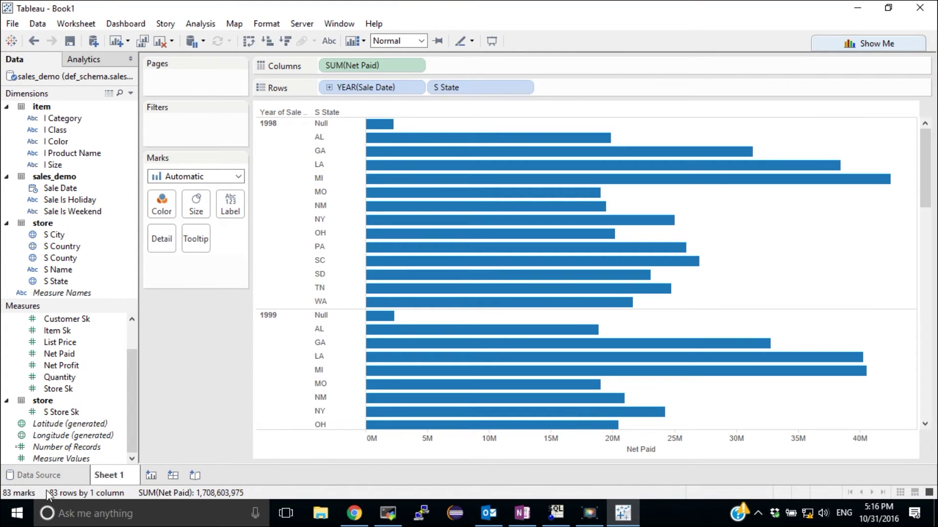
mouse_move(70, 453)
left_mouse_down()
mouse_move(121, 430)
mouse_move(488, 95)
mouse_move(493, 67)
left_mouse_up()
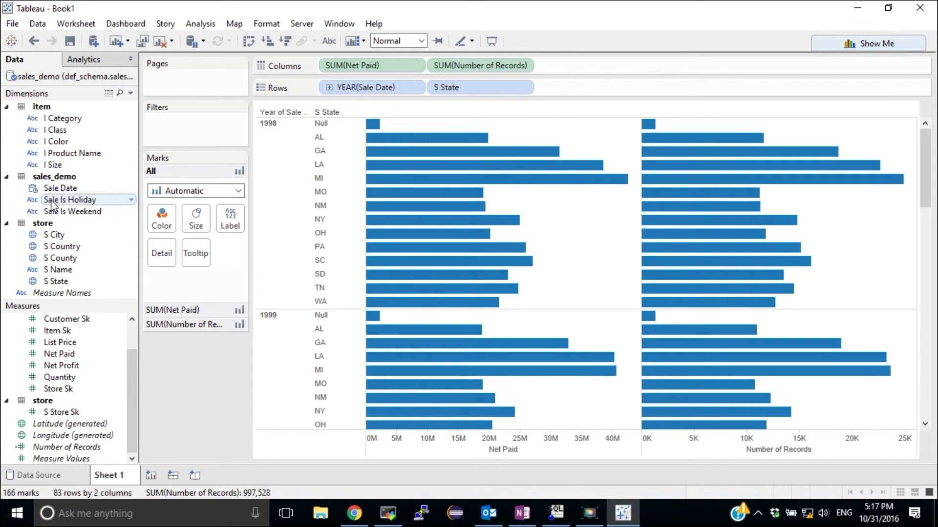
Add filters for YEAR(Sale Date) with all years kept, I Category and I Color.
left_click_drag(67, 195, 184, 125)
left_click(402, 212)
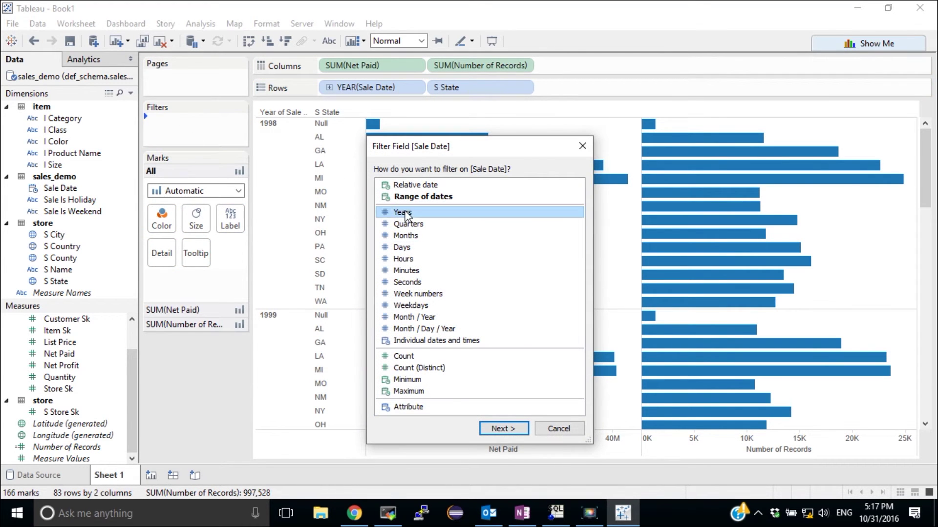
left_click(503, 428)
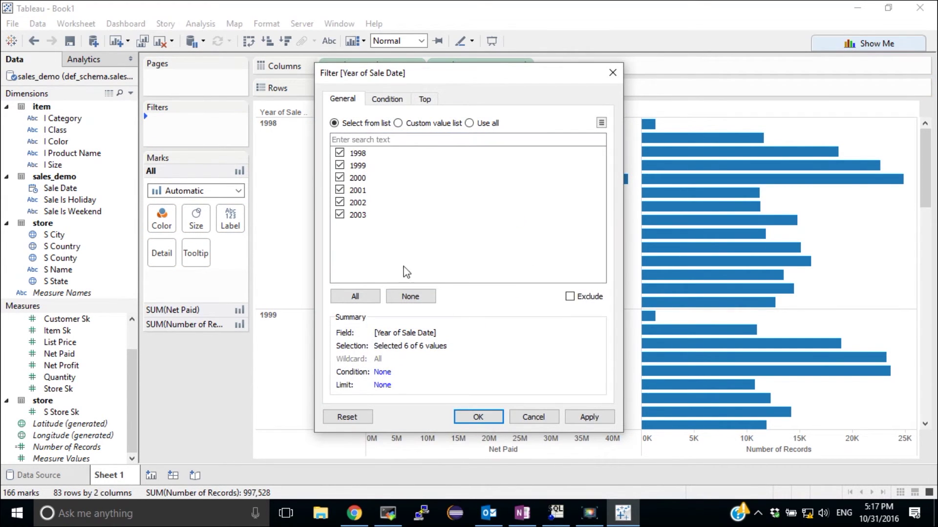
left_click(478, 418)
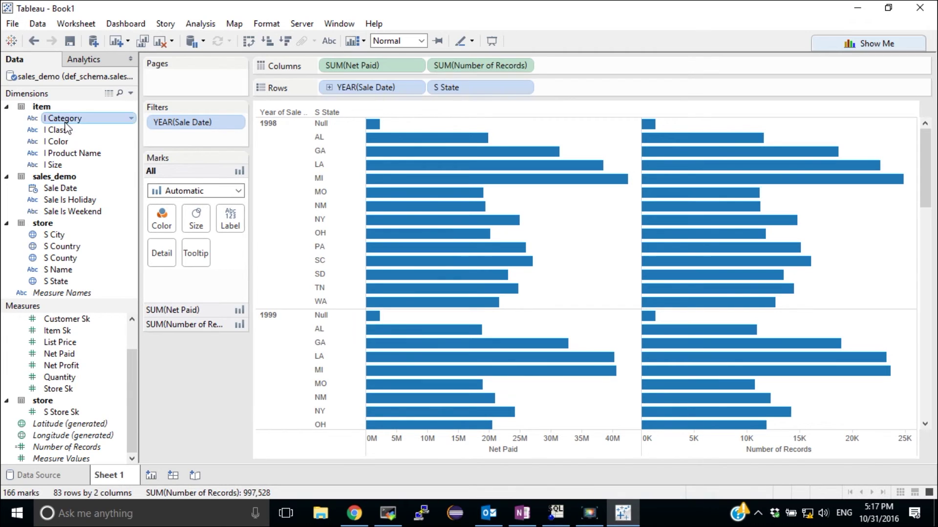
mouse_move(66, 123)
left_mouse_down()
mouse_move(180, 154)
mouse_move(190, 145)
left_mouse_up()
left_click_drag(305, 204, 305, 204)
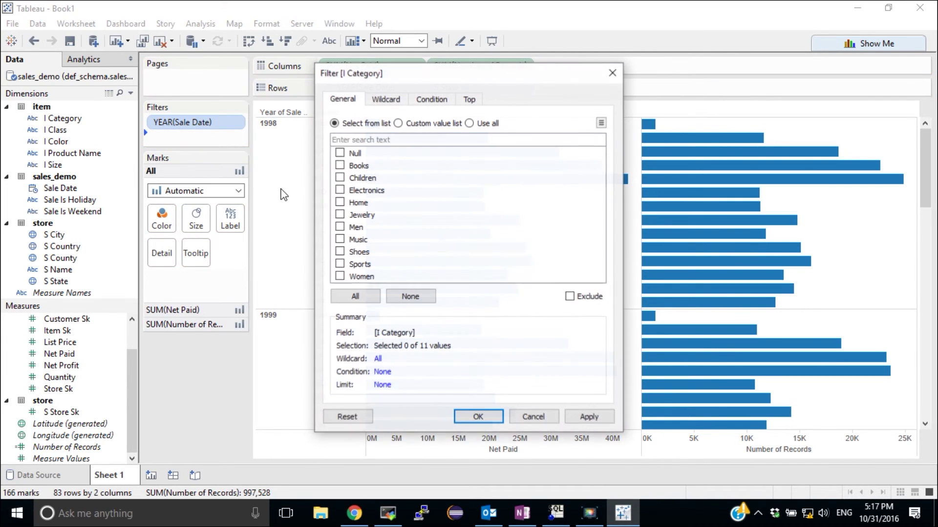
left_click(461, 418)
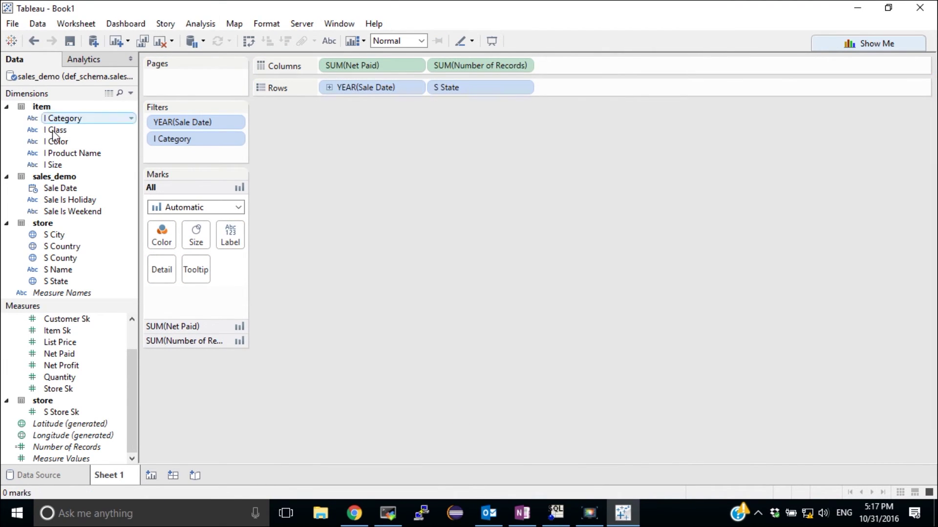
left_click_drag(56, 142, 175, 154)
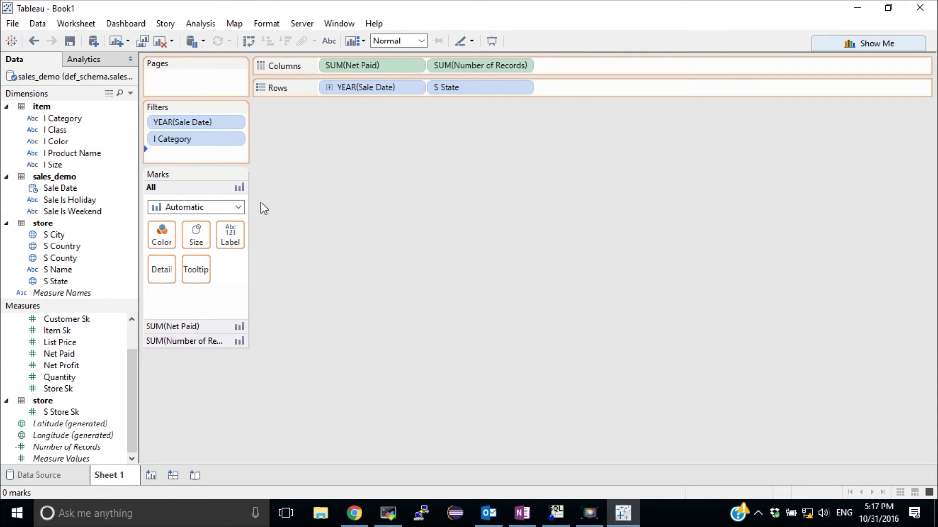
left_click(477, 417)
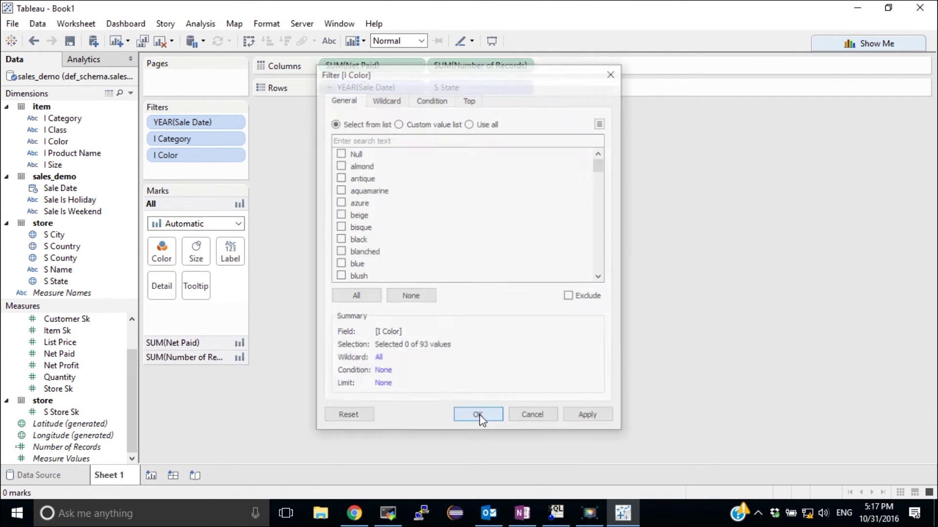
Display filter cards for YEAR(Sale Date), I Category and I Color using each pill's Show Filter.
left_click(236, 124)
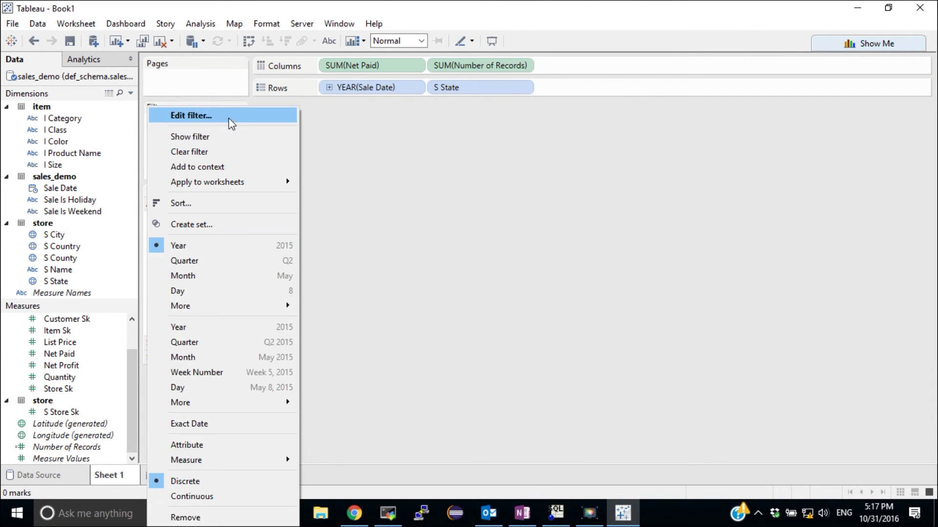
left_click(216, 136)
left_click(234, 139)
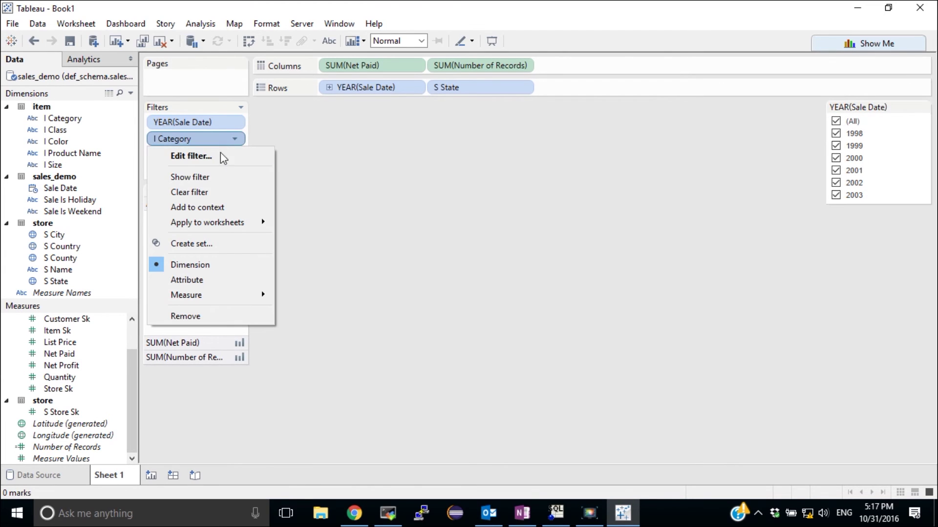
left_click(216, 176)
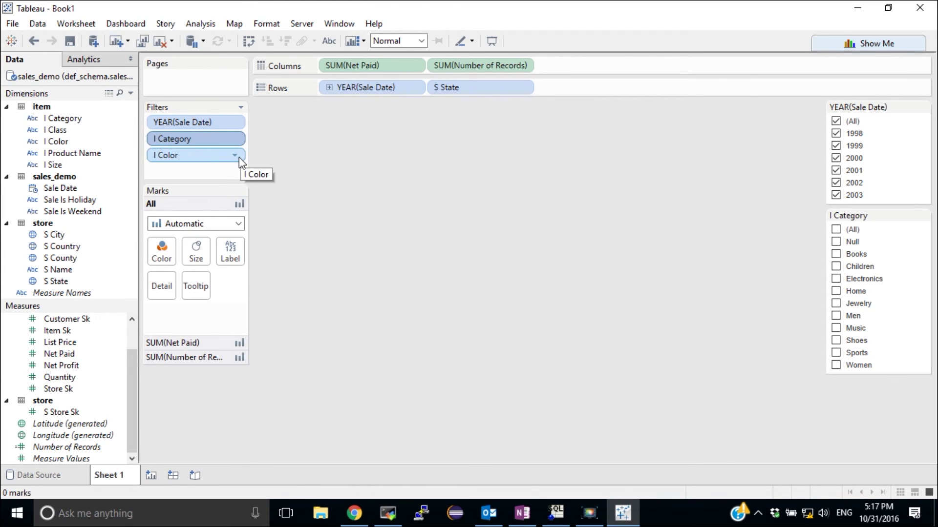
left_click(235, 155)
left_click(215, 190)
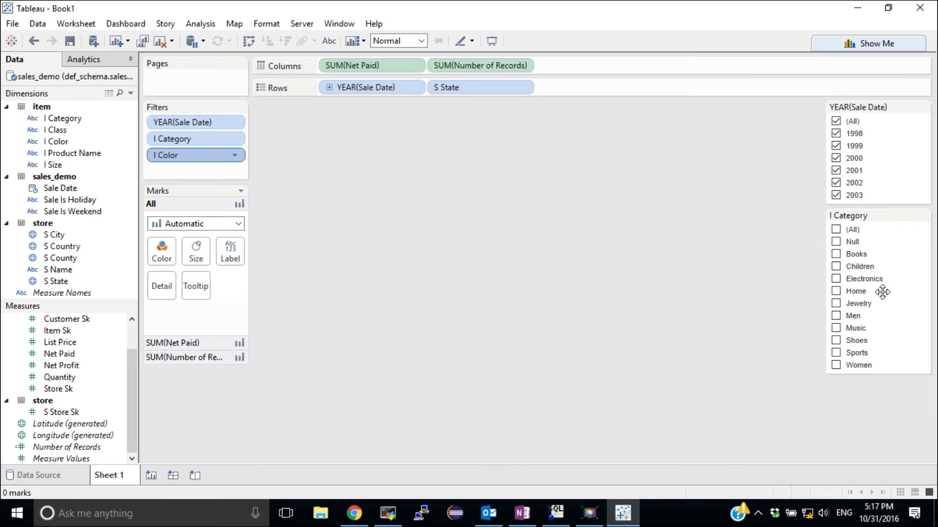
Filter the chart to year 2000 and the Children, Home and Men categories.
left_click(836, 121)
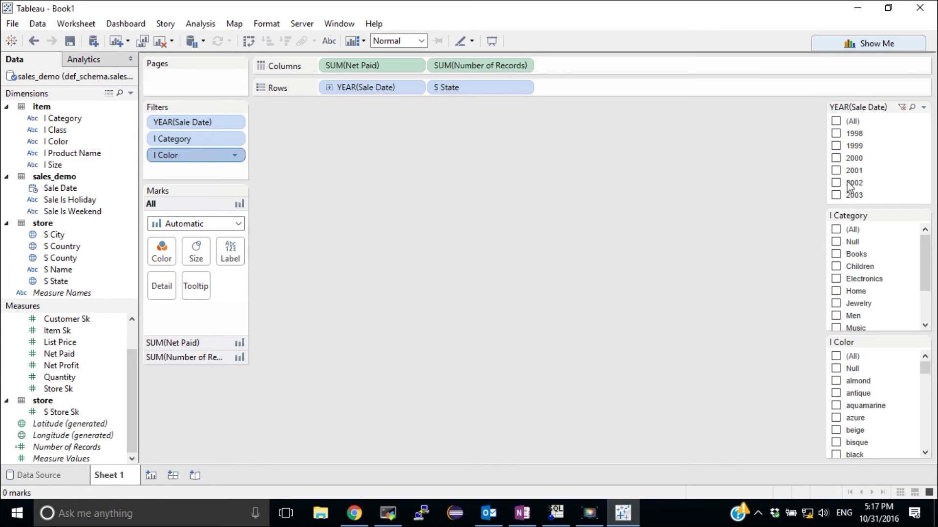
left_click(836, 158)
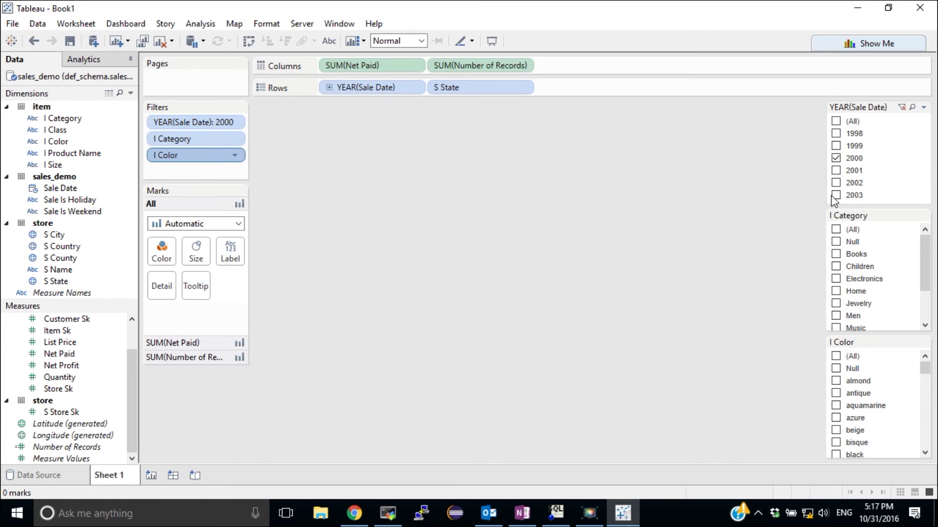
left_click(835, 266)
left_click(836, 316)
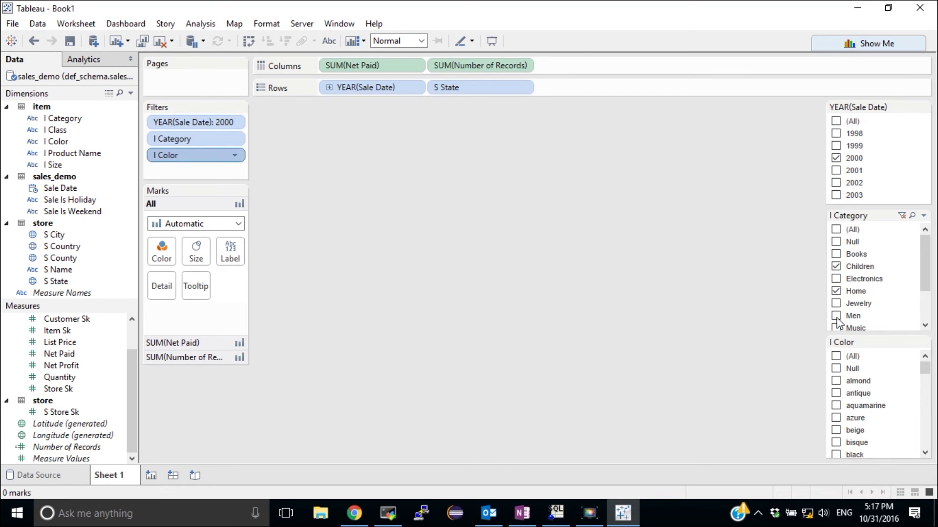
left_click(836, 291)
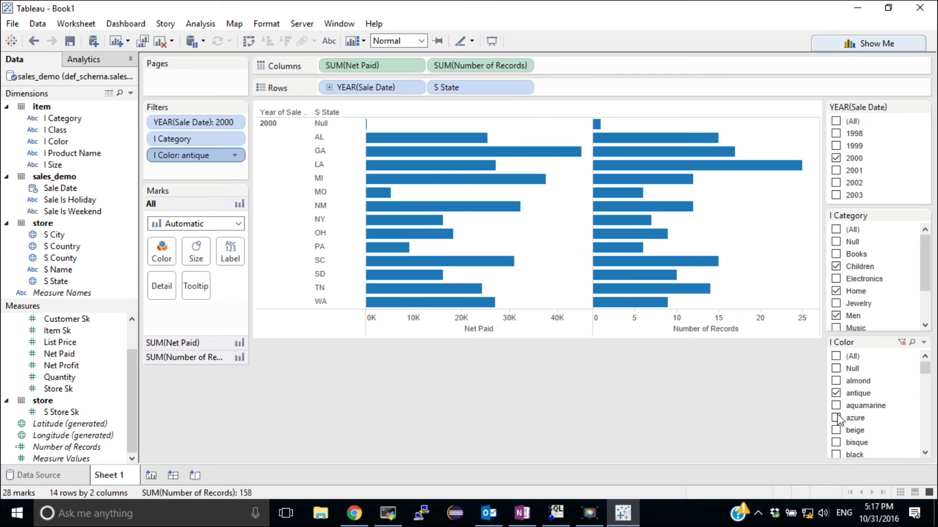
Include beige, burlywood, brown and coral items in the colour filter.
left_click(836, 430)
scroll(838, 416, "down", 3)
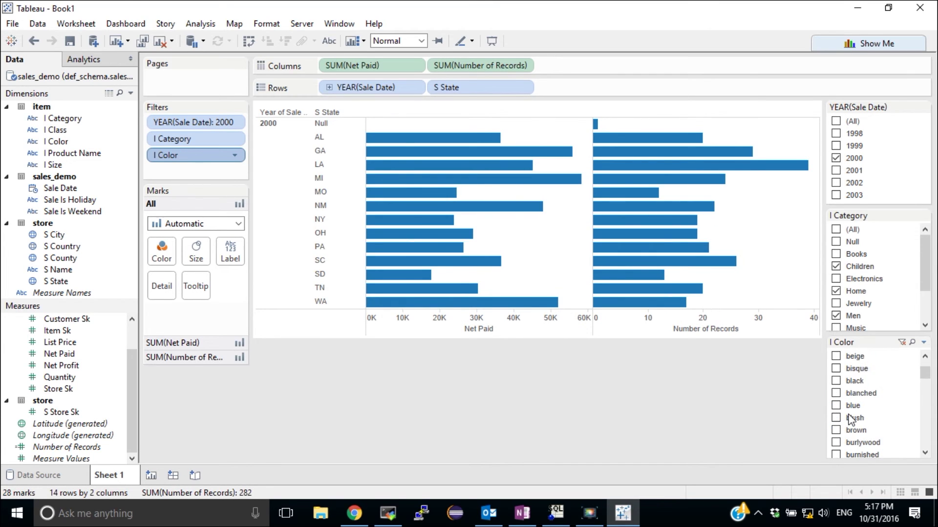
left_click(836, 405)
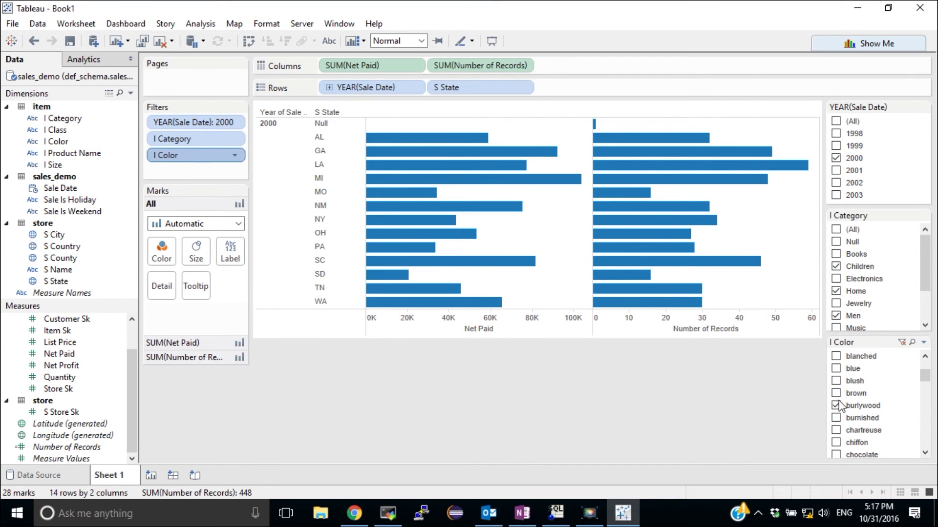
left_click(840, 393)
scroll(848, 401, "down", 2)
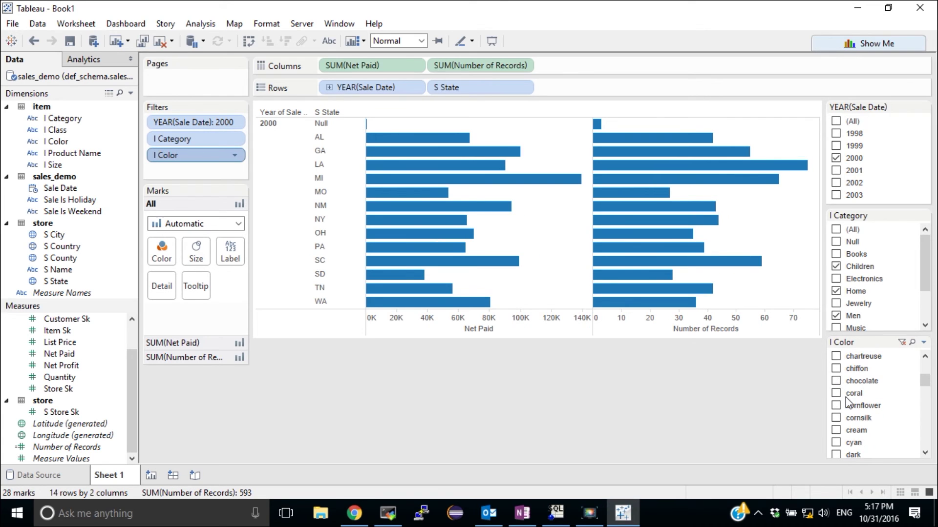
left_click(844, 394)
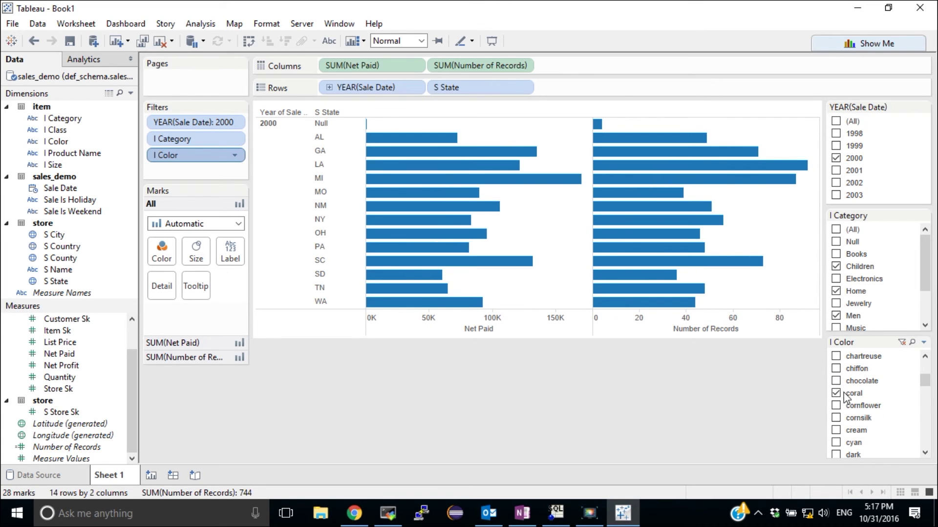